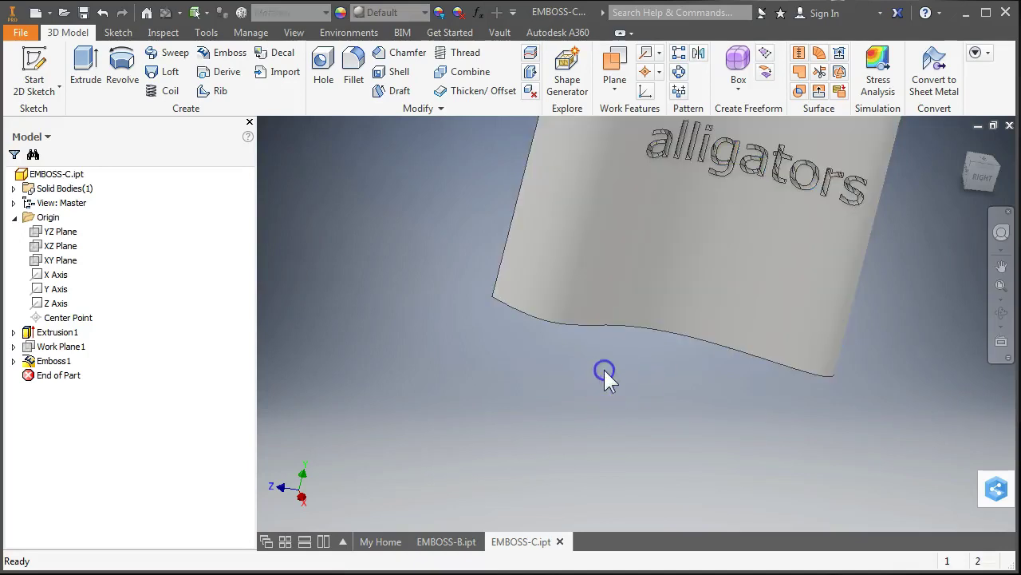
# - Orbit, zoom and pan the embossed alligators part to inspect it
pyautogui.keyDown('shift'); pyautogui.moveTo(604, 370); pyautogui.dragTo(575, 433, button='middle'); pyautogui.keyUp('shift')
pyautogui.scroll(-5, 559, 420)
pyautogui.scroll(5, 565, 422)
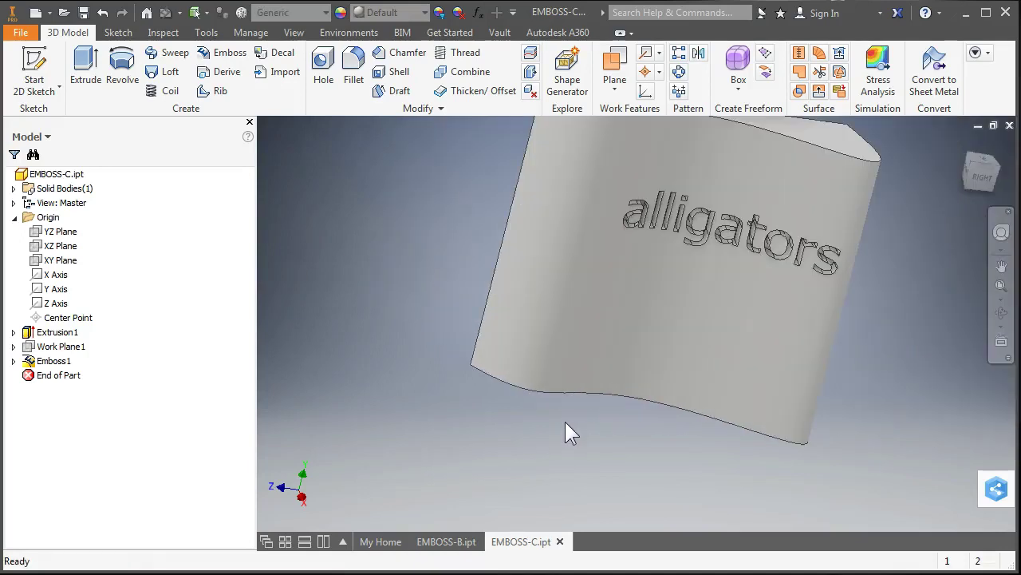
pyautogui.press('F2')
pyautogui.moveTo(438, 262); pyautogui.dragTo(383, 349)
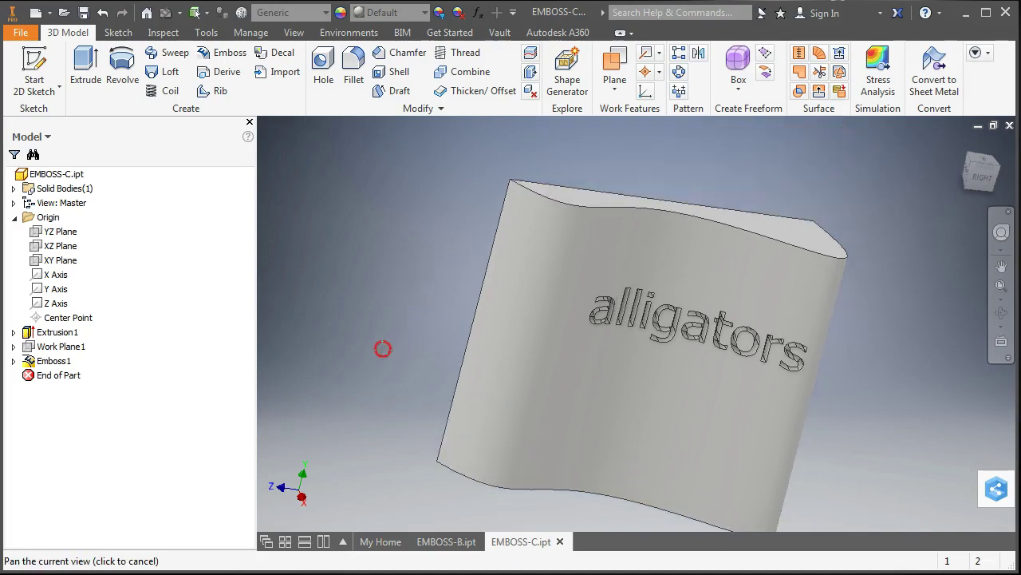
pyautogui.scroll(-1, 379, 342)
pyautogui.press('Escape')
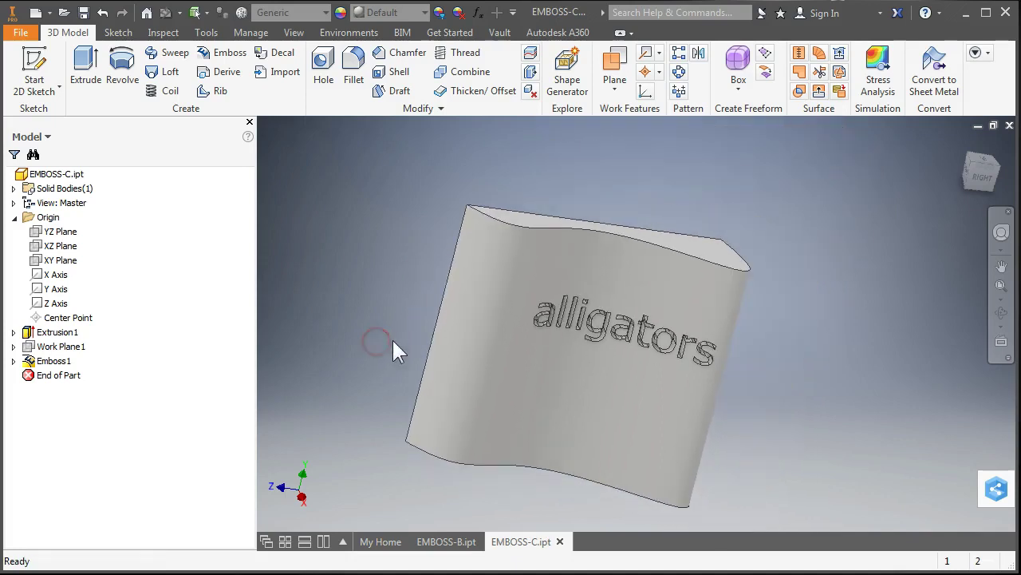
# - Create a new part, Part4, from the Standard.ipt template
pyautogui.click(21, 33)
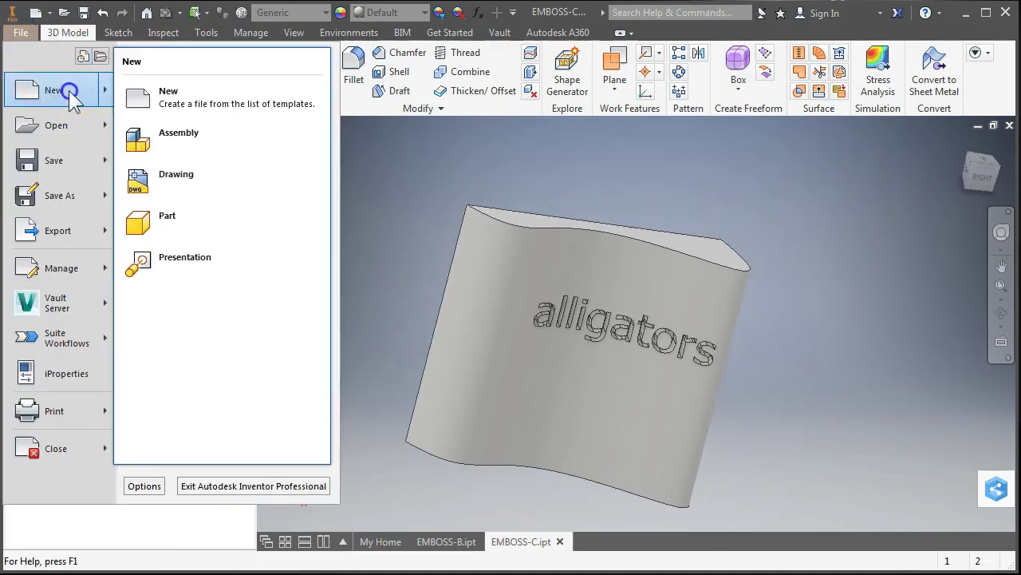
pyautogui.click(69, 90)
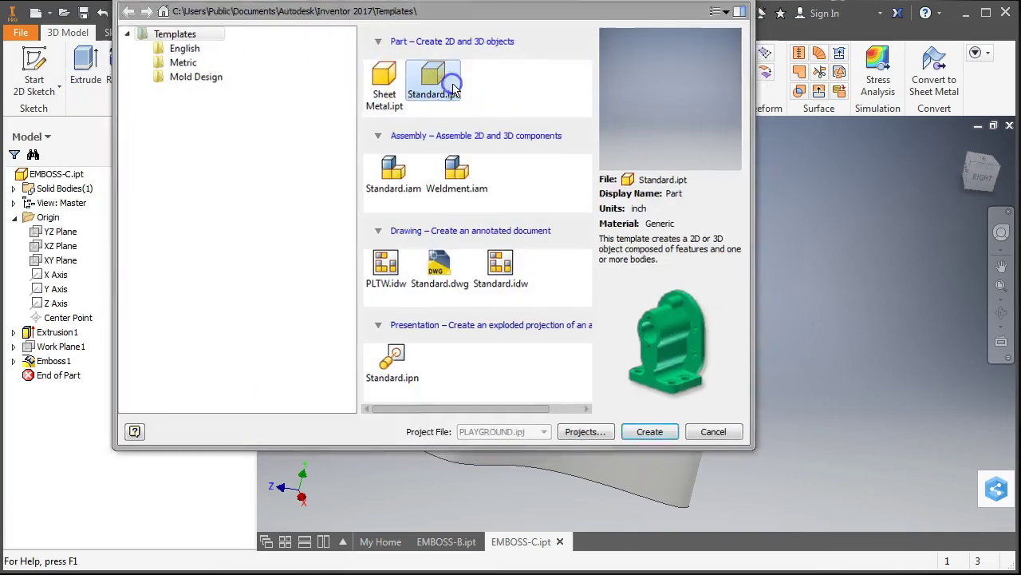
pyautogui.doubleClick(452, 83)
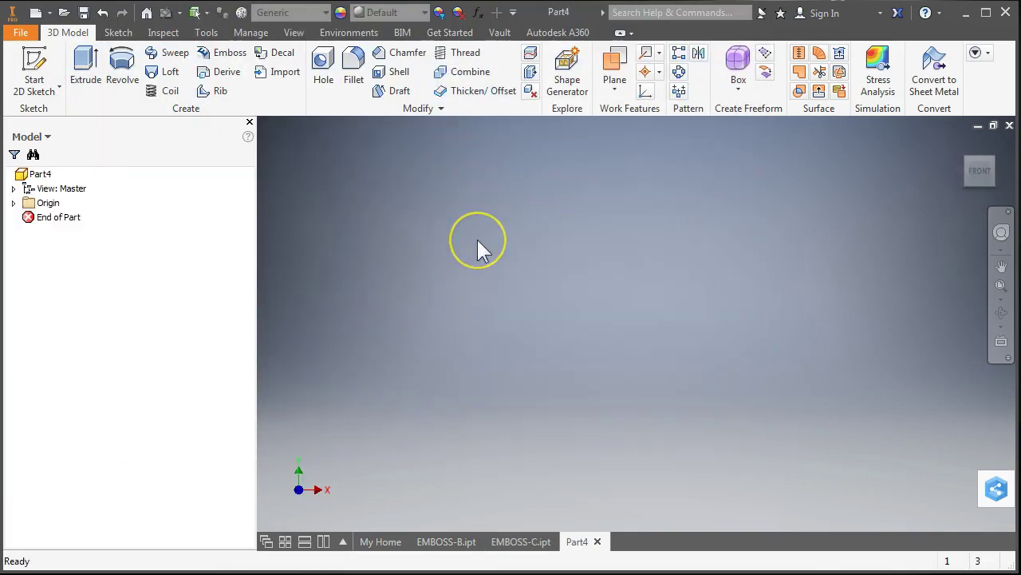
# - Start a 2D sketch on the XY Plane and shift the origin toward the lower left
pyautogui.click(35, 70)
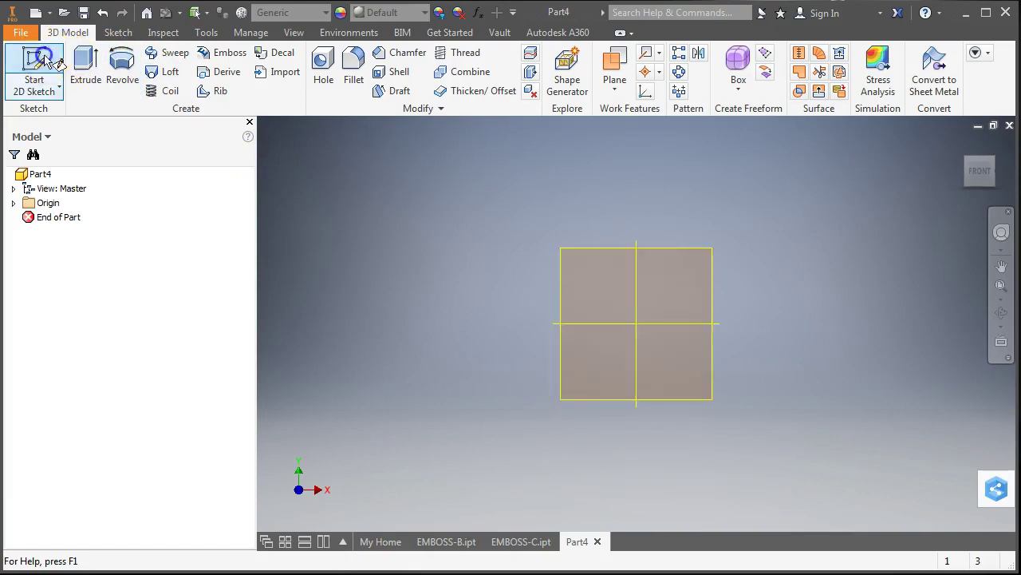
pyautogui.click(680, 268)
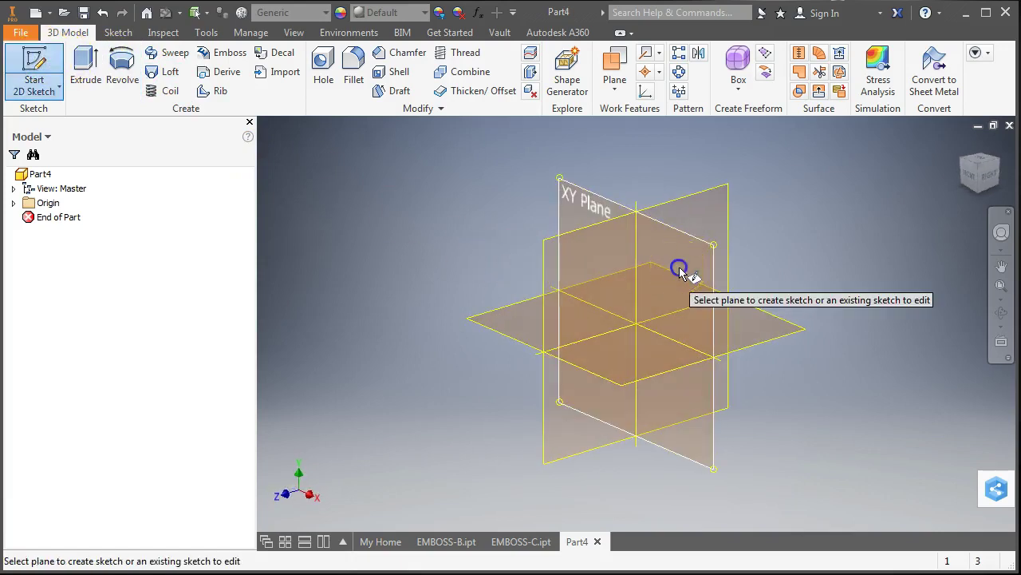
pyautogui.moveTo(691, 279); pyautogui.dragTo(467, 387, button='middle')
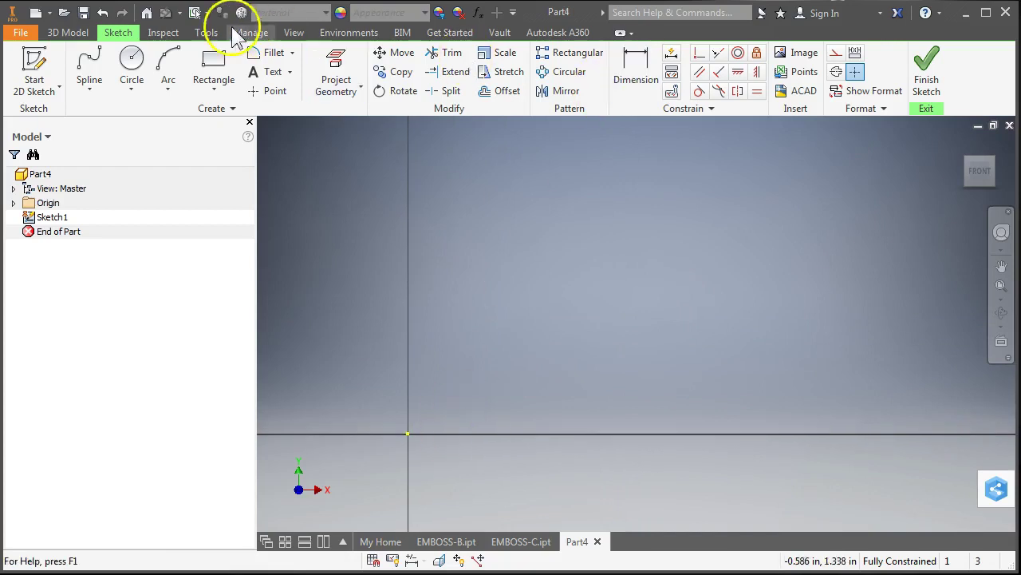
# - Draw a 2.000 in vertical line rising from the origin
pyautogui.click(90, 80)
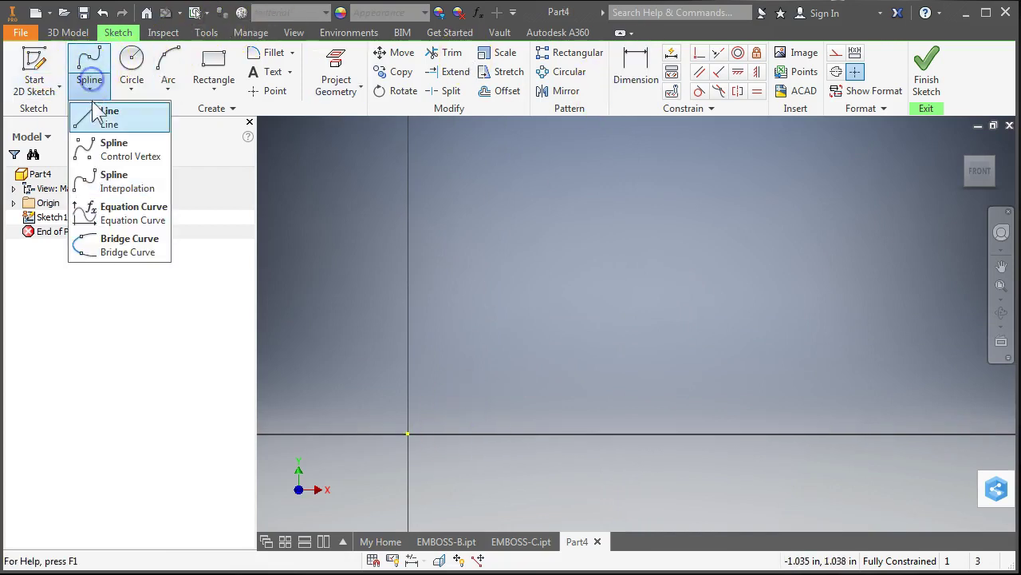
pyautogui.click(96, 118)
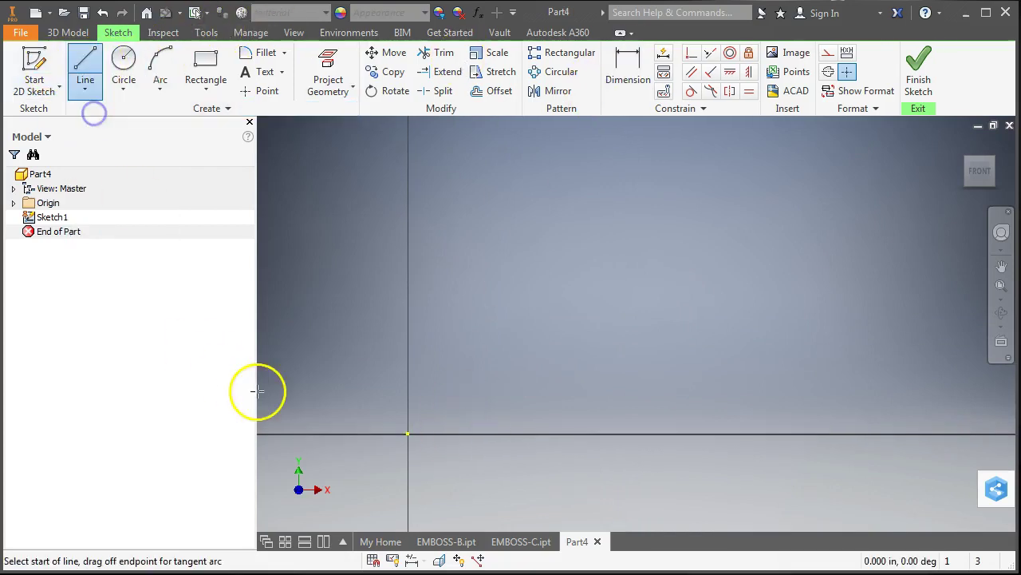
pyautogui.click(407, 434)
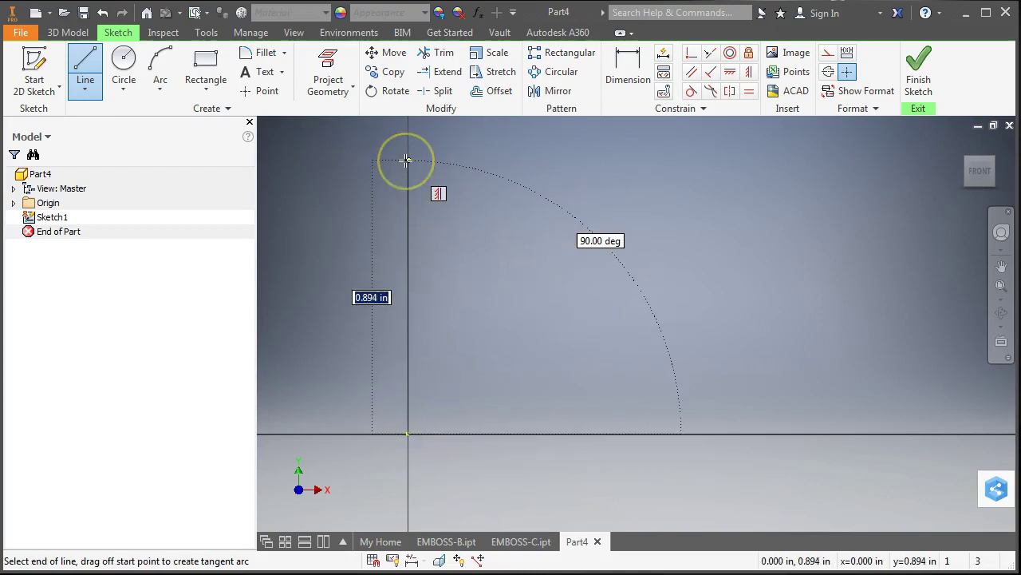
pyautogui.write('2')
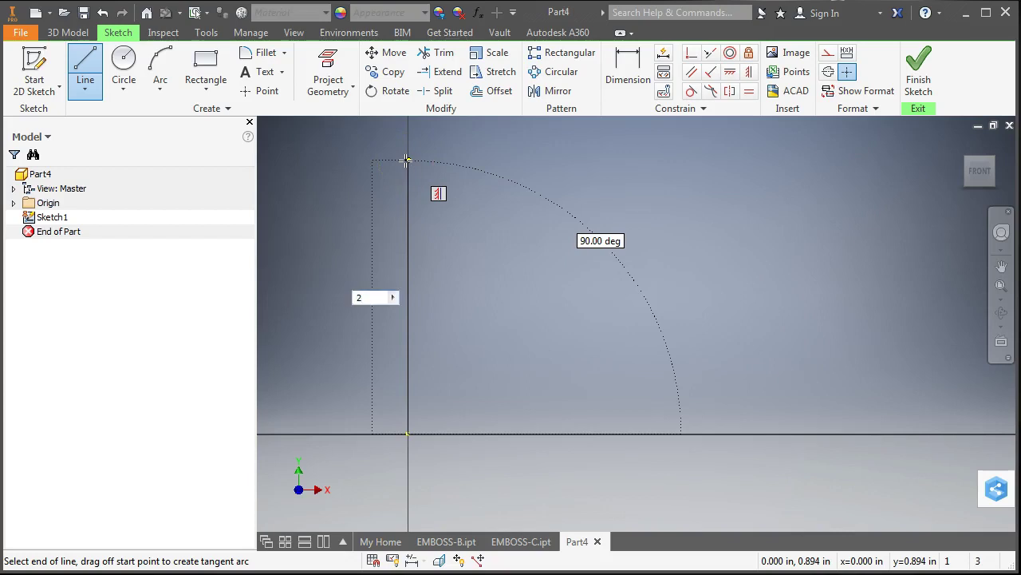
pyautogui.write('.0')
pyautogui.press('Return')
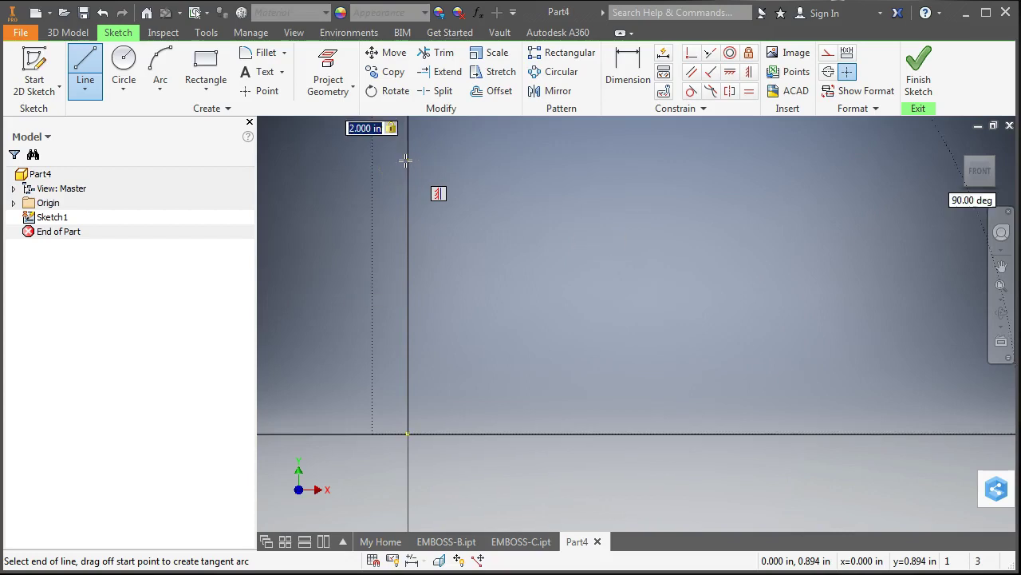
pyautogui.scroll(5, 483, 219)
pyautogui.scroll(-5, 493, 219)
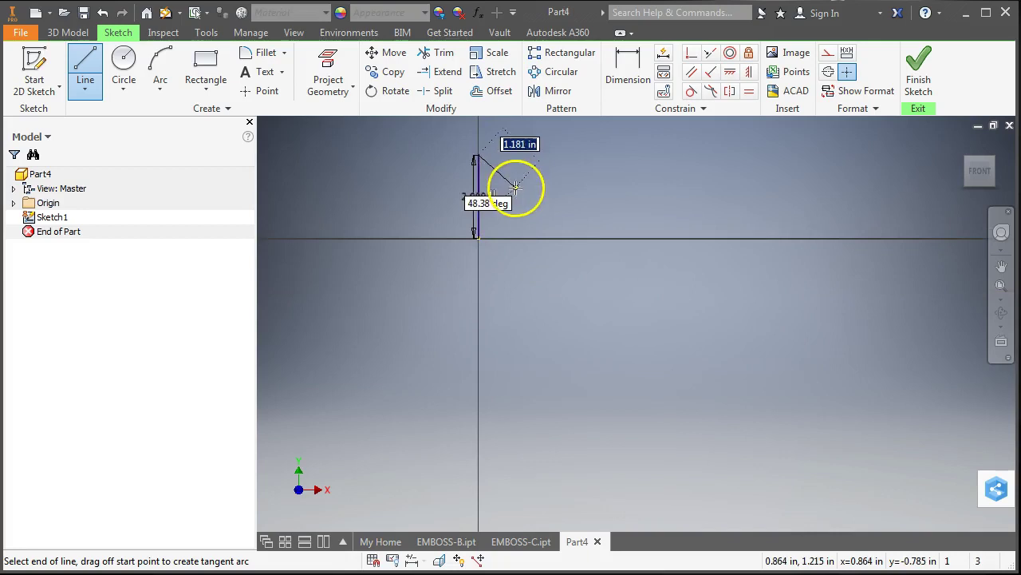
pyautogui.click(94, 90)
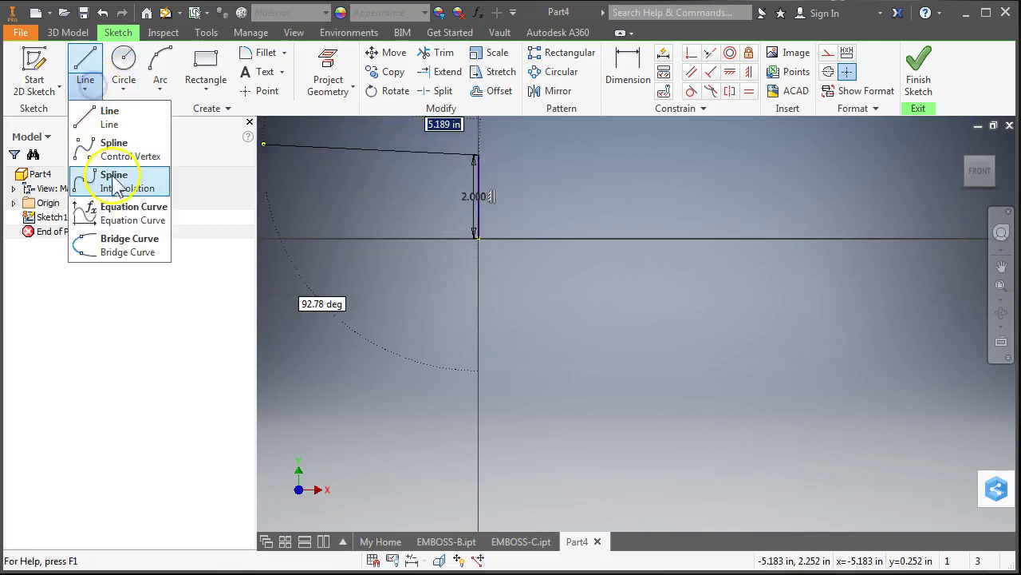
pyautogui.click(116, 186)
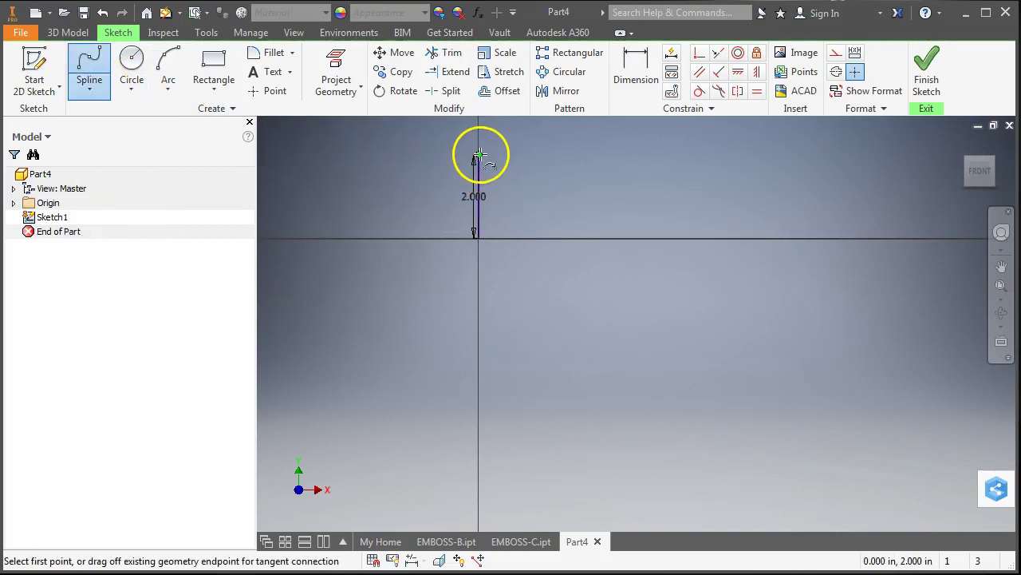
pyautogui.scroll(-3, 500, 168)
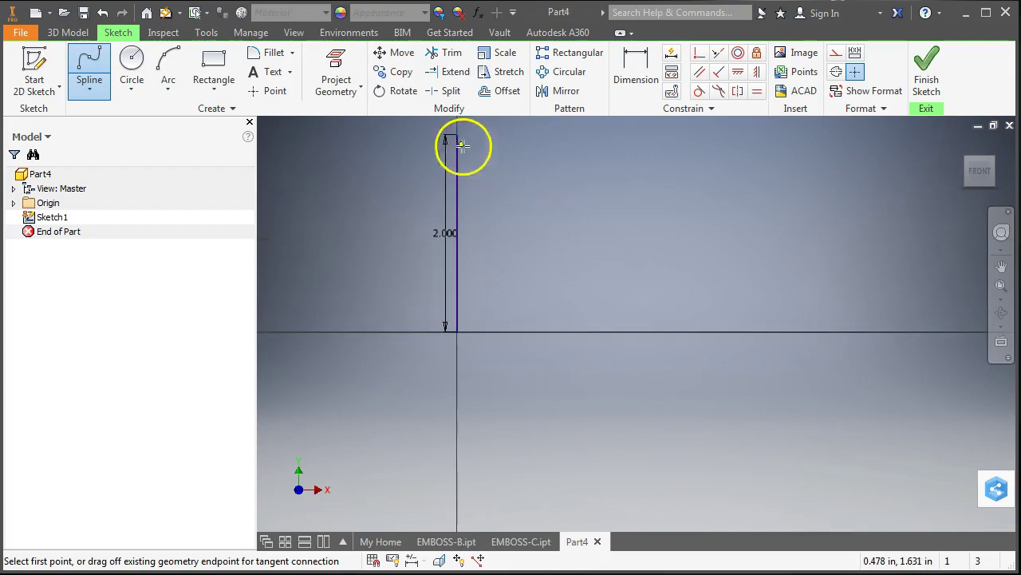
pyautogui.click(457, 134)
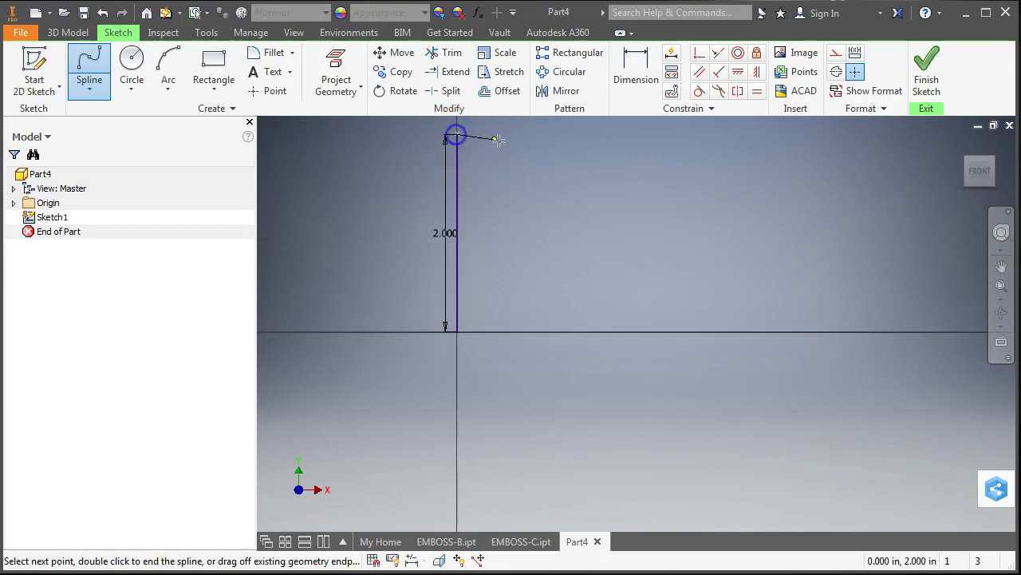
pyautogui.click(517, 171)
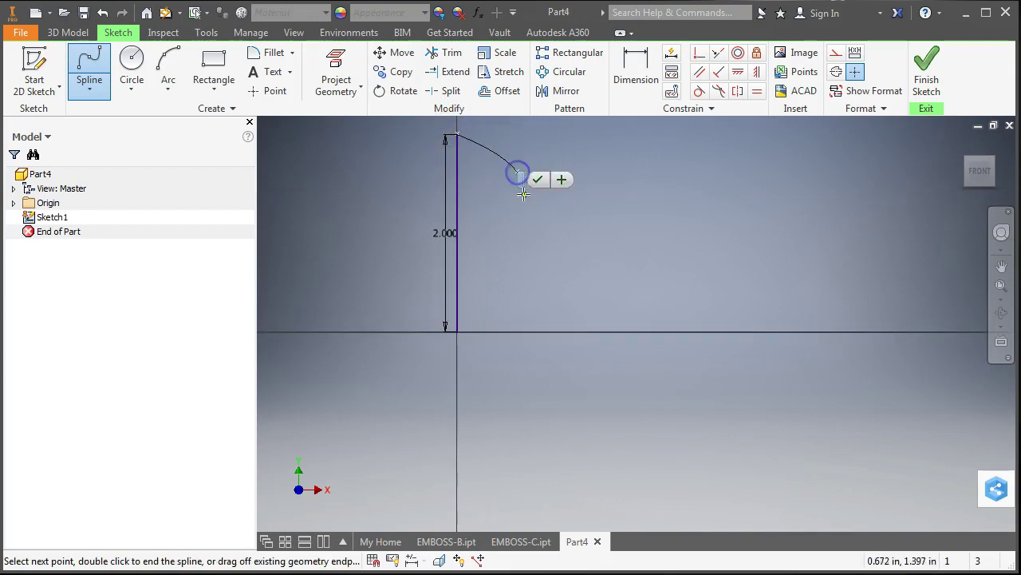
pyautogui.click(488, 222)
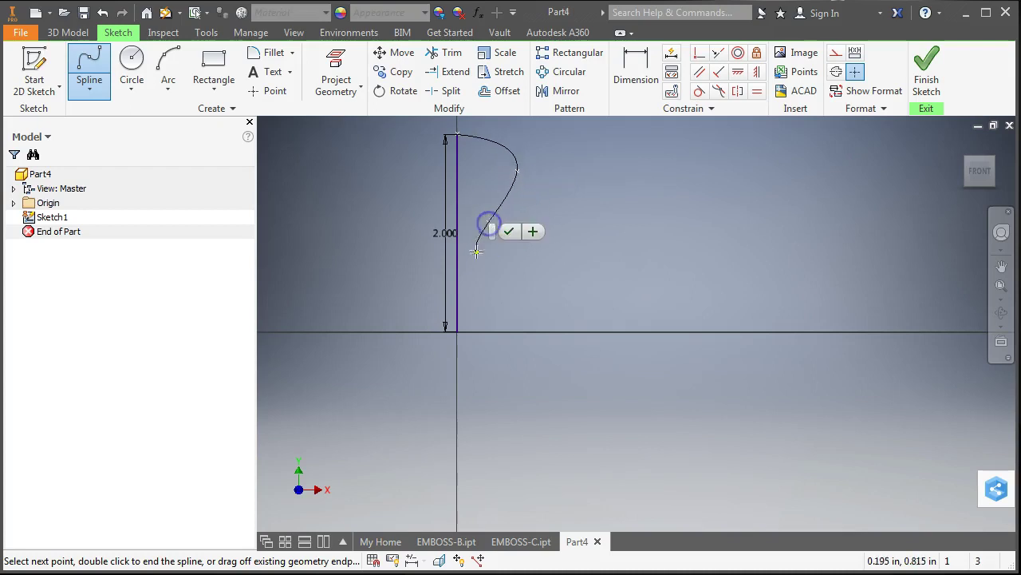
pyautogui.click(505, 290)
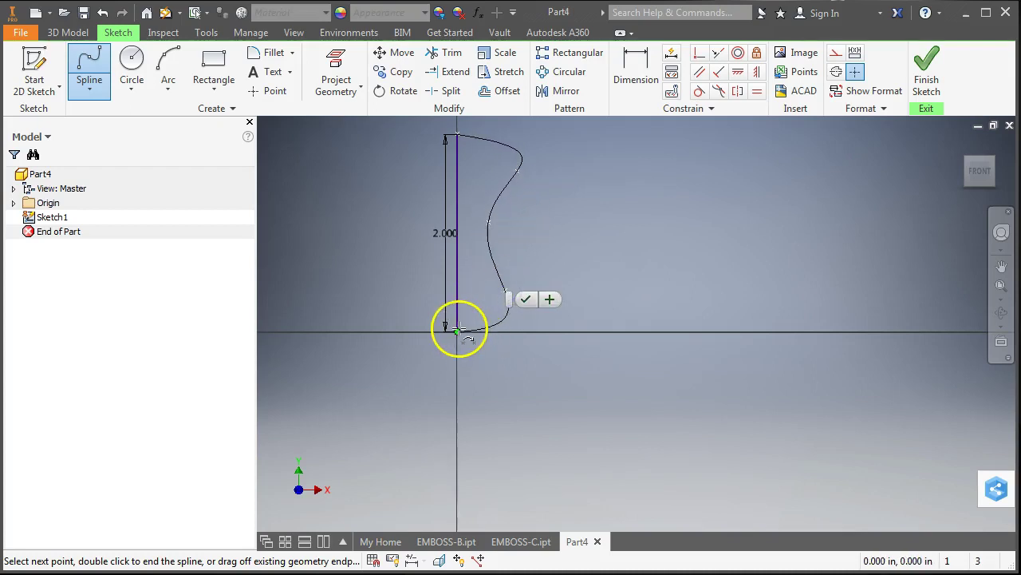
pyautogui.click(458, 331)
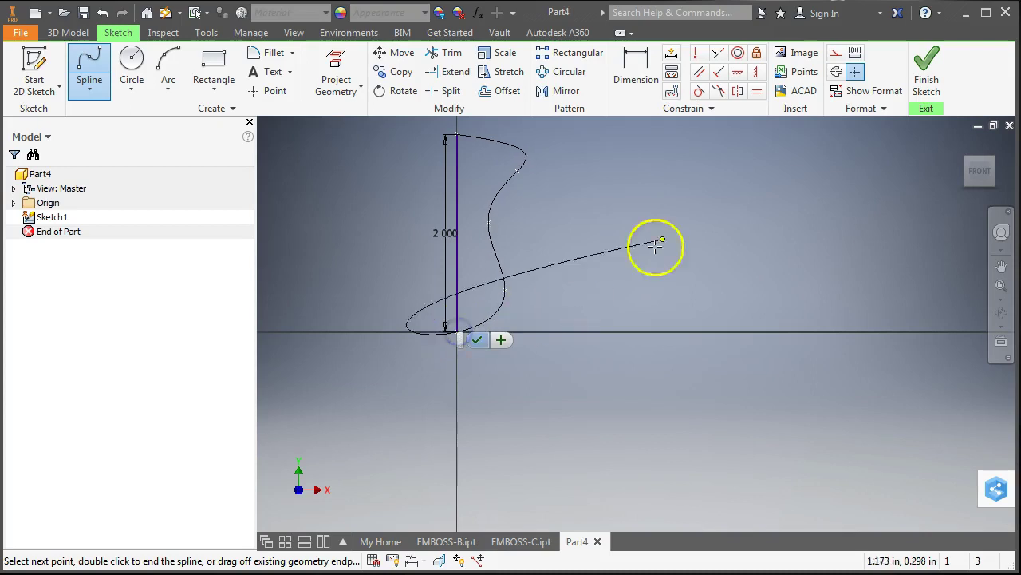
pyautogui.press('Escape')
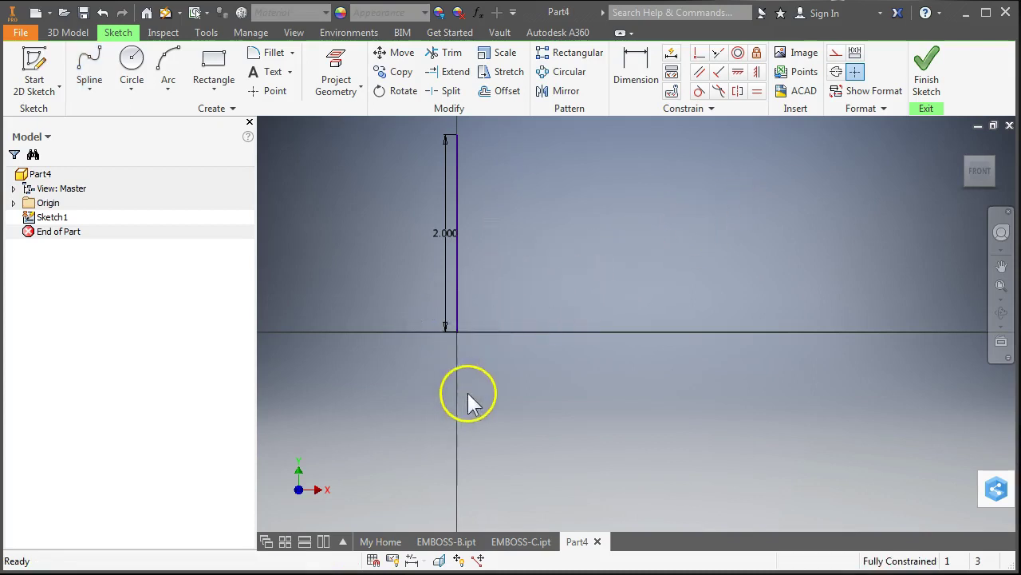
pyautogui.click(94, 85)
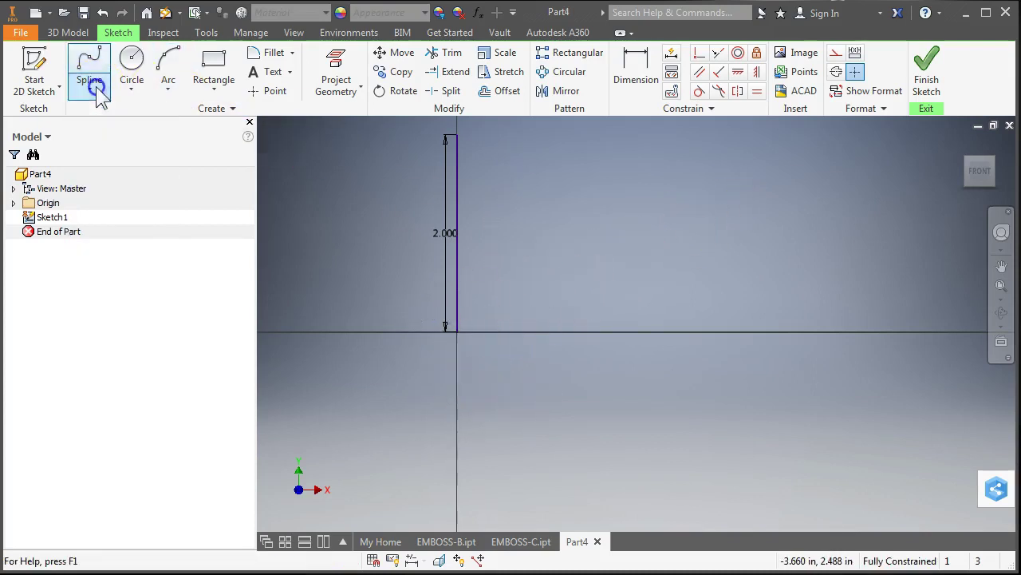
# - Draw a wavy spline from the 2.000 line's top down through several points
pyautogui.click(458, 135)
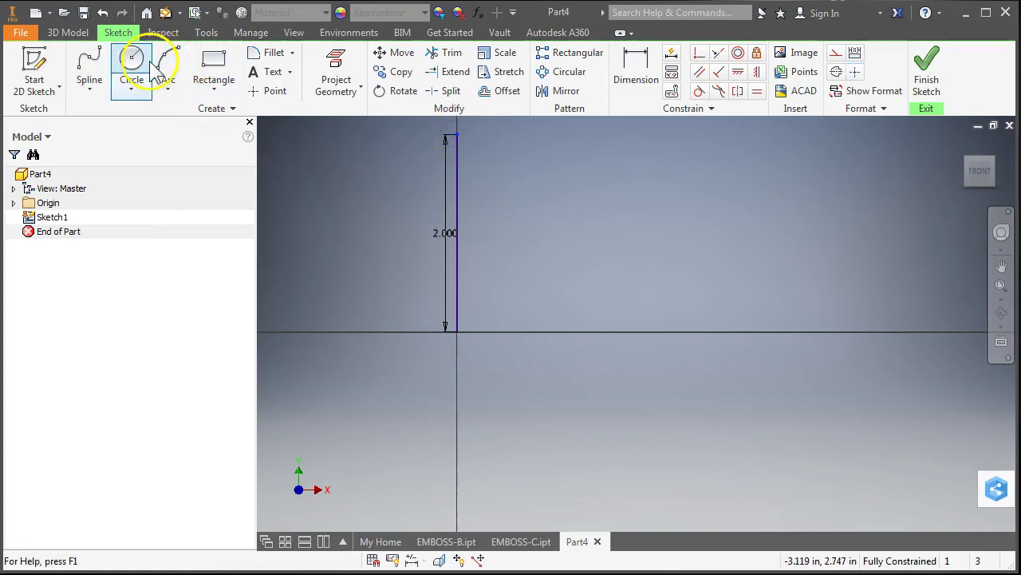
pyautogui.click(88, 63)
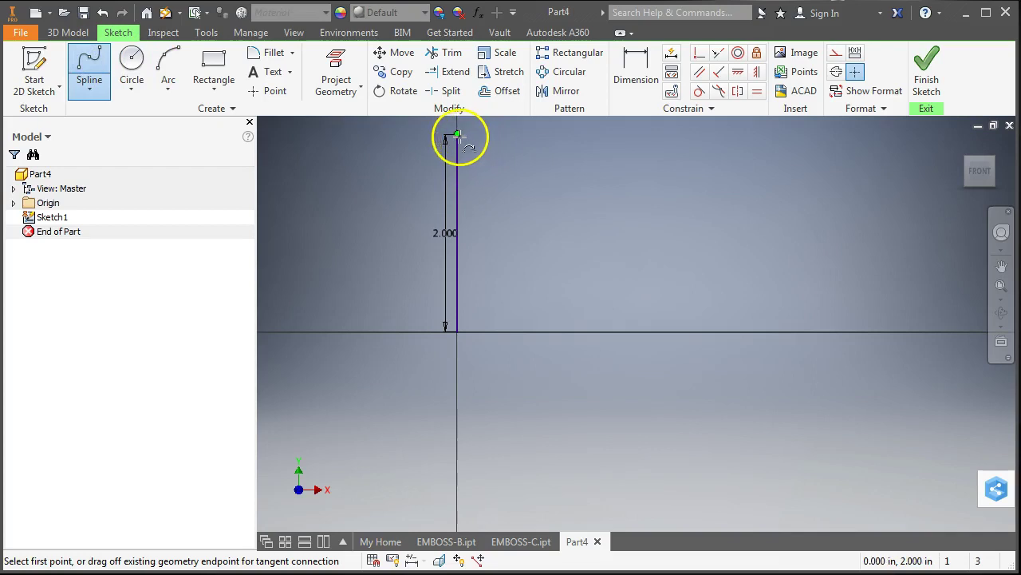
pyautogui.click(458, 136)
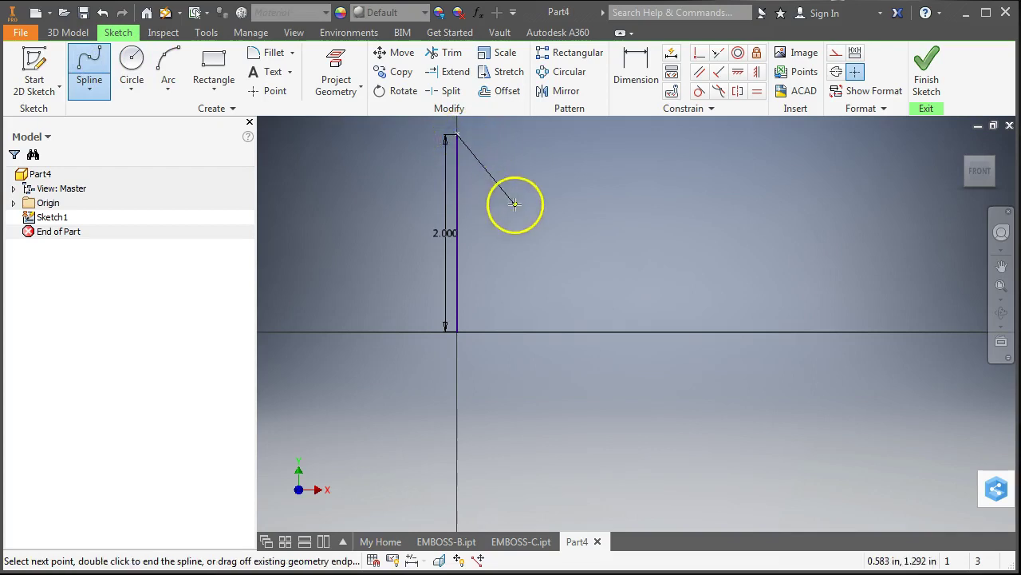
pyautogui.click(515, 205)
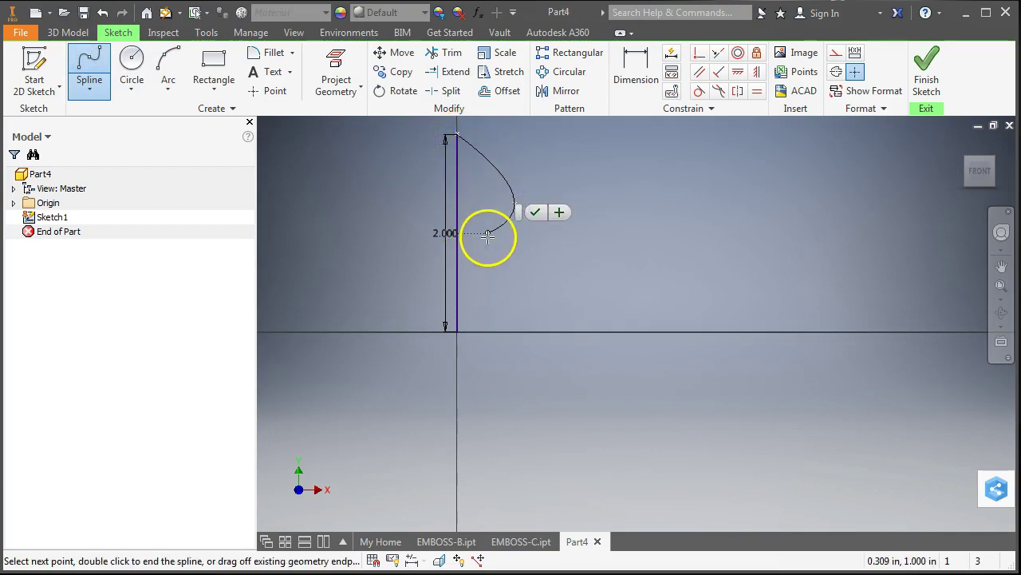
pyautogui.click(490, 231)
pyautogui.click(497, 271)
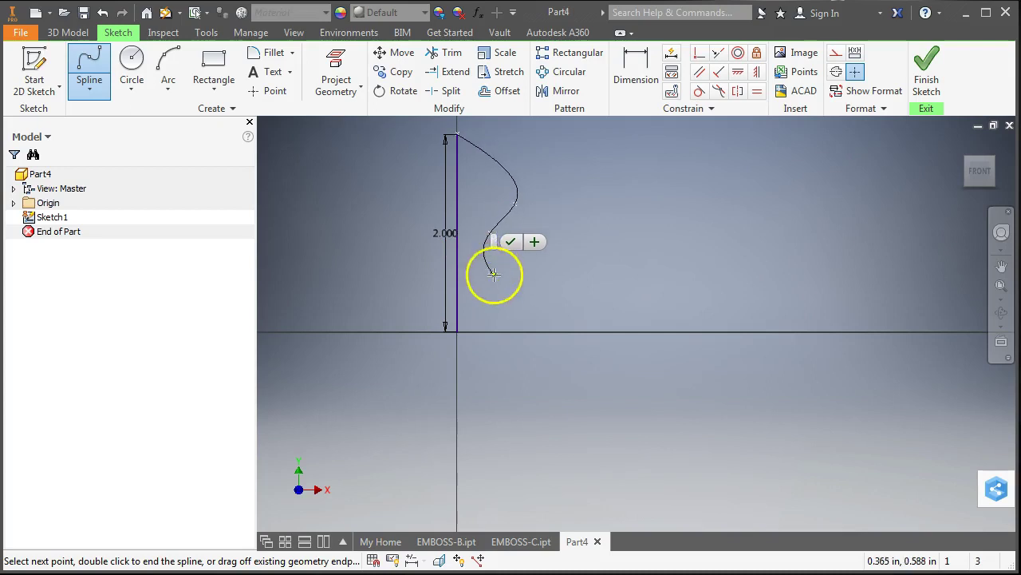
pyautogui.click(513, 293)
pyautogui.click(487, 323)
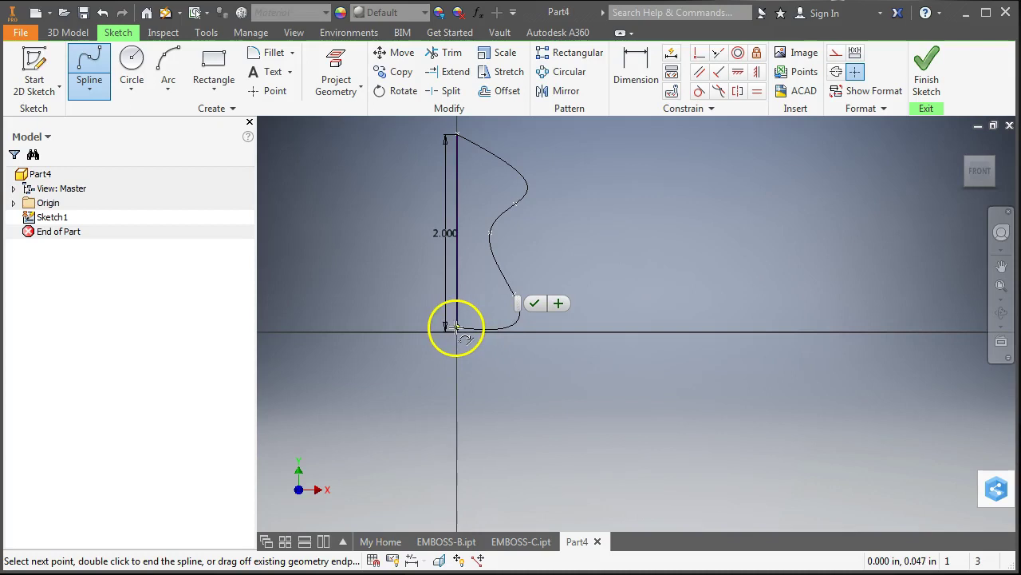
# - End the spline at the origin to close the curvy profile
pyautogui.scroll(-5, 454, 321)
pyautogui.scroll(-5, 471, 356)
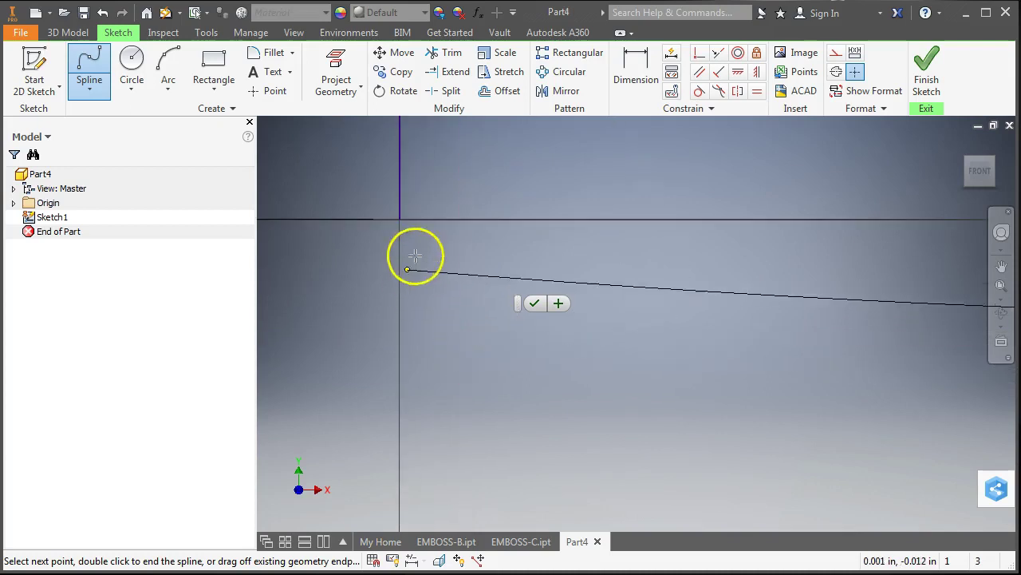
pyautogui.click(400, 219)
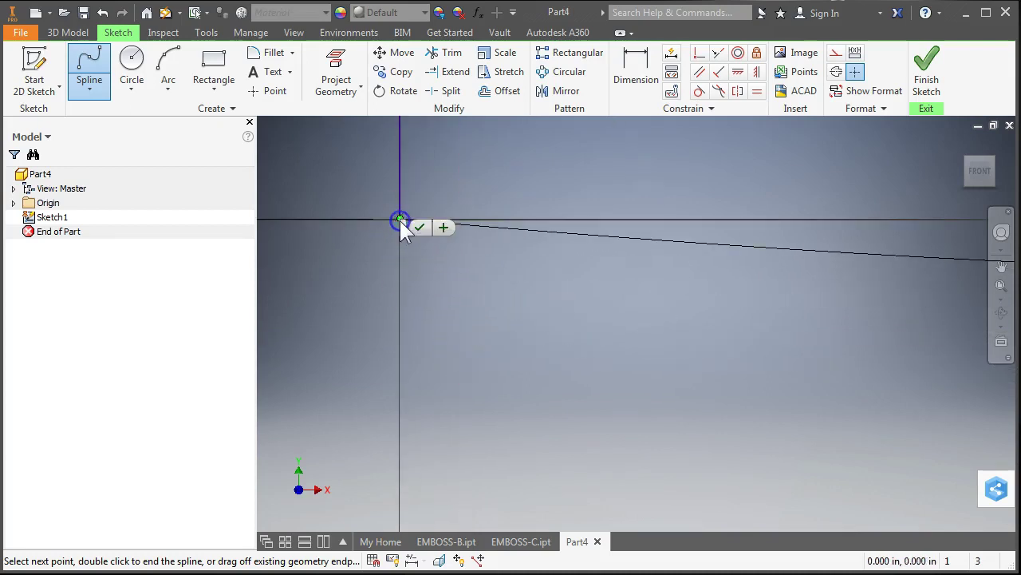
pyautogui.click(416, 227)
pyautogui.scroll(10, 546, 163)
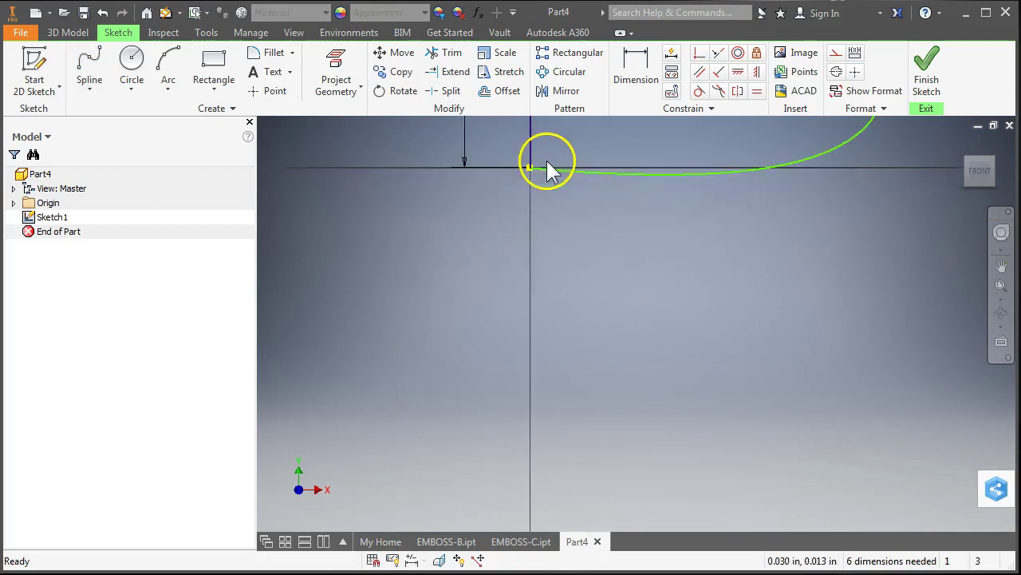
pyautogui.scroll(-3, 604, 223)
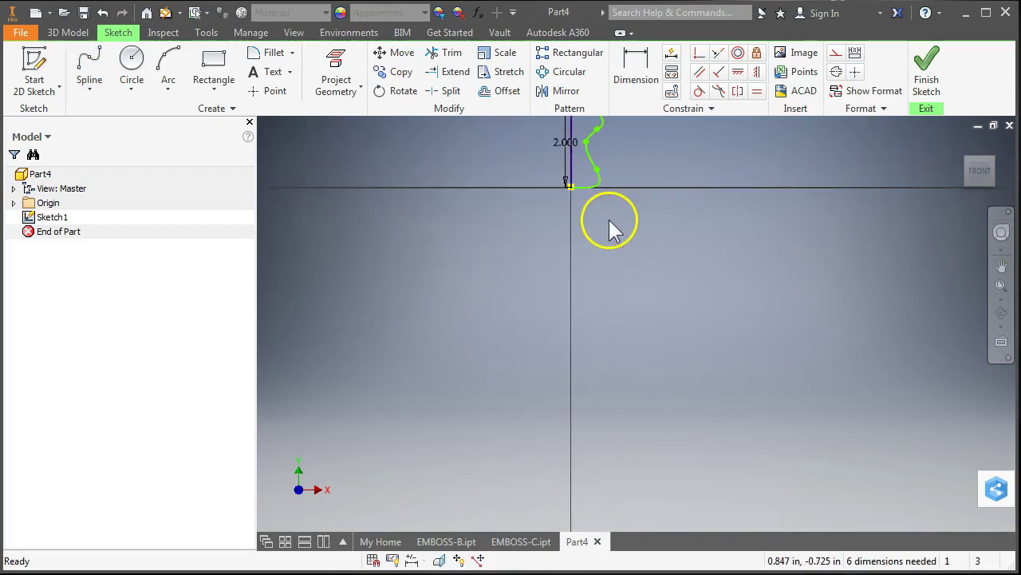
# - Finish Sketch1 and extrude the curvy profile 2 in as Extrusion1
pyautogui.click(926, 56)
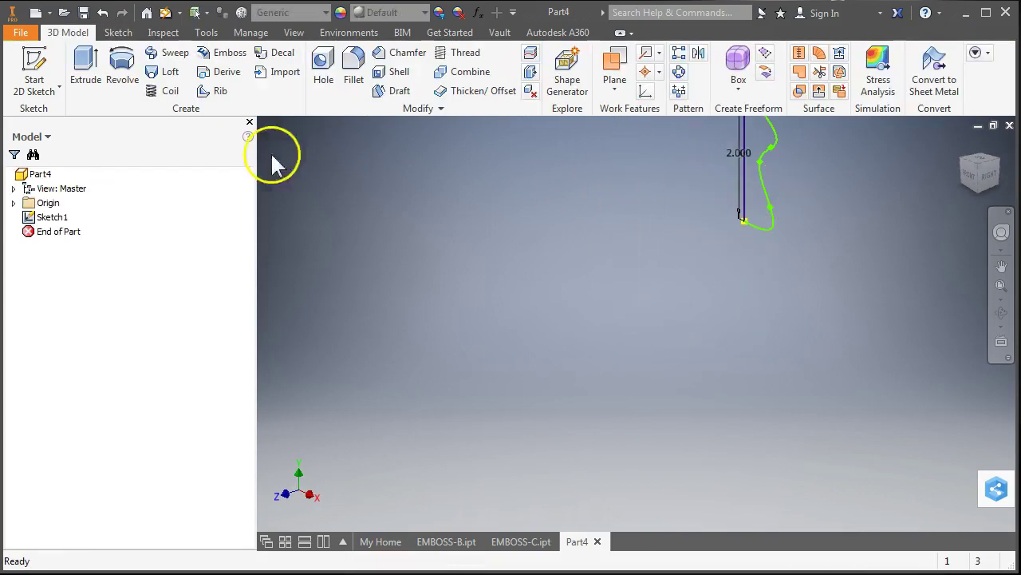
pyautogui.click(86, 68)
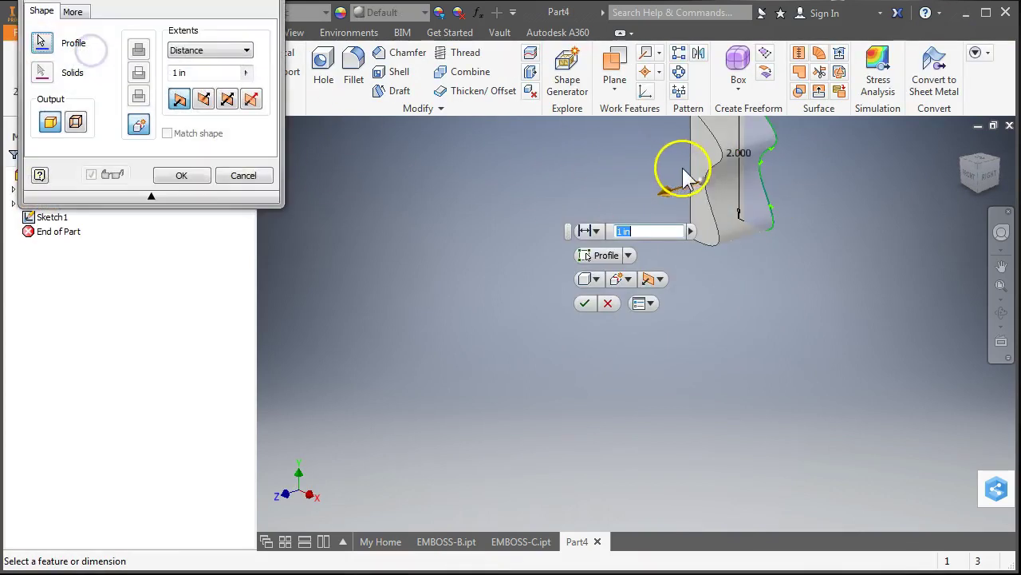
pyautogui.click(209, 73)
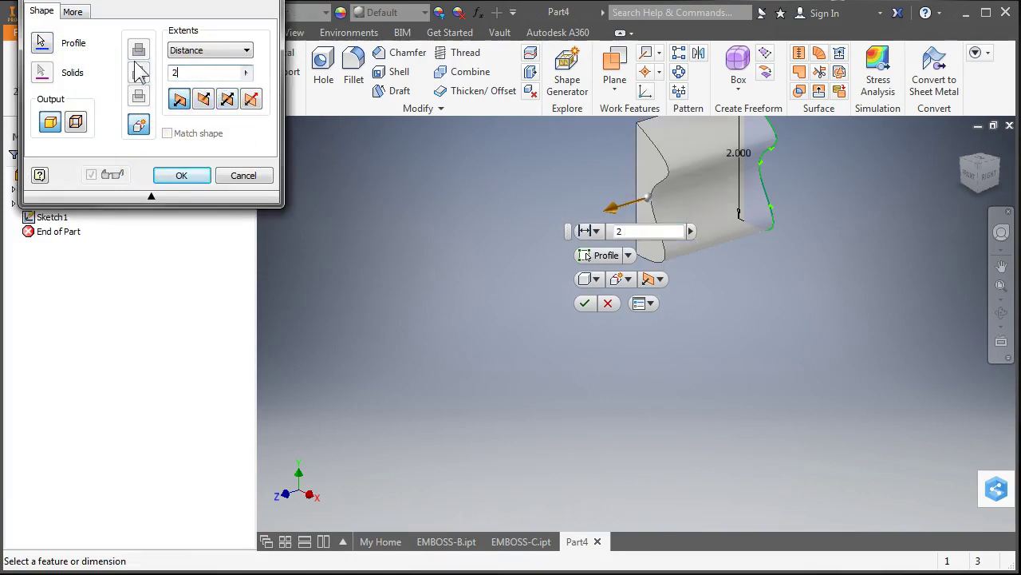
pyautogui.press('Return')
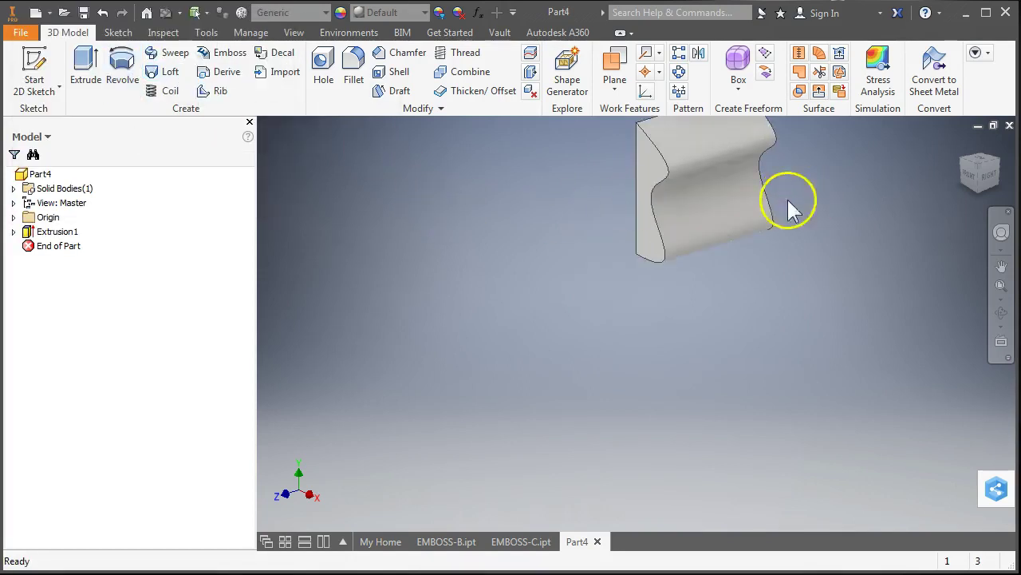
pyautogui.scroll(-3, 700, 192)
pyautogui.scroll(4, 699, 199)
pyautogui.scroll(-2, 701, 199)
pyautogui.moveTo(700, 199); pyautogui.dragTo(524, 301, button='middle')
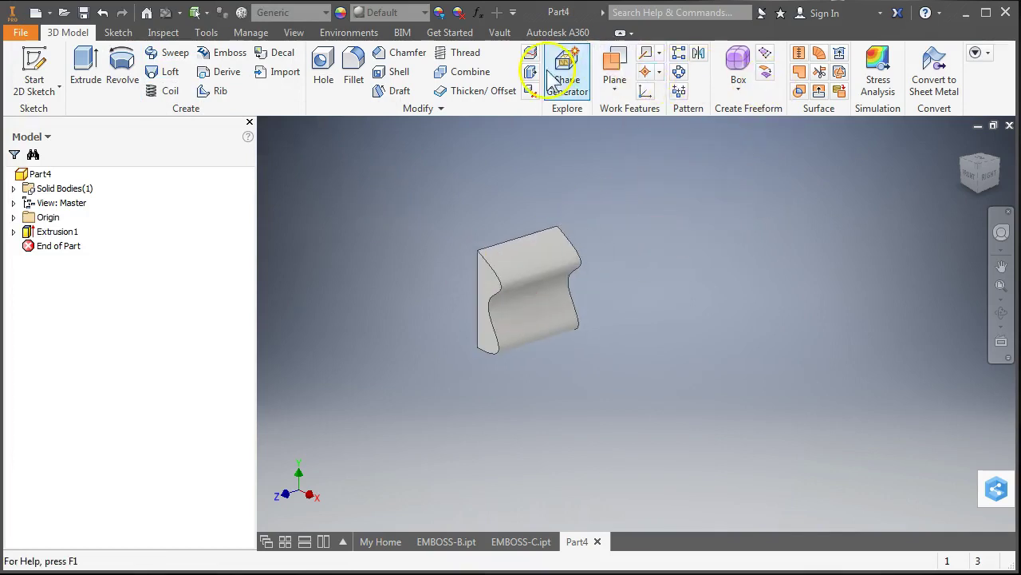
# - Create Work Plane1 offset 0.8125 in from the YZ Plane, then check it from front and home views
pyautogui.click(614, 92)
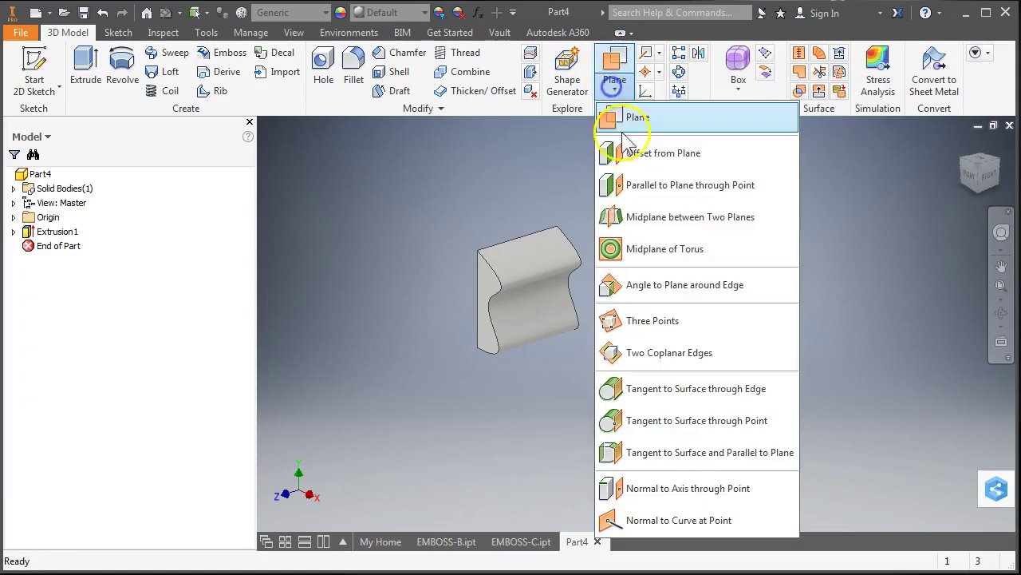
pyautogui.click(634, 116)
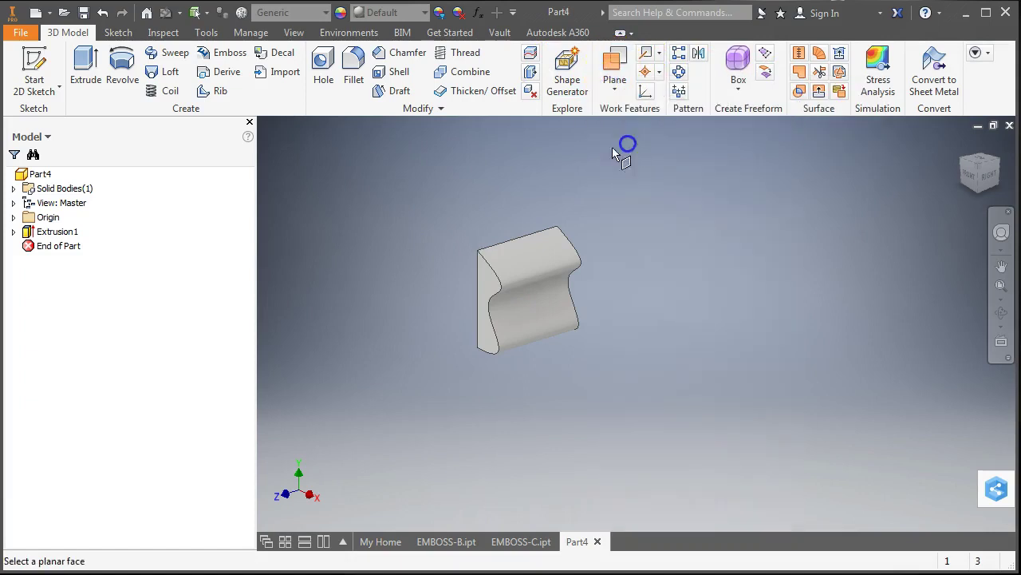
pyautogui.click(14, 217)
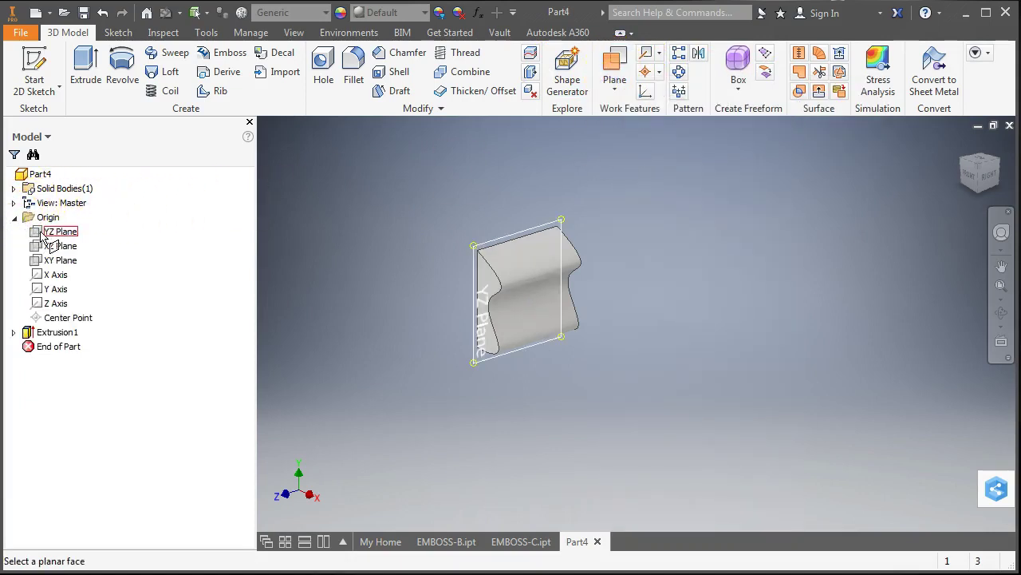
pyautogui.click(41, 233)
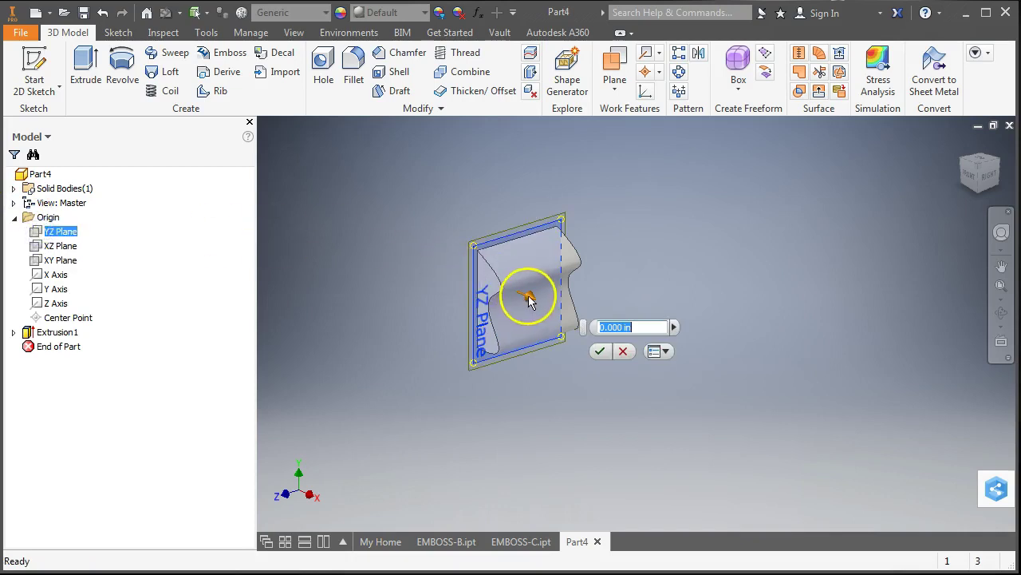
pyautogui.moveTo(528, 298)
pyautogui.mouseDown()
pyautogui.moveTo(551, 319)
pyautogui.moveTo(527, 301)
pyautogui.moveTo(533, 313)
pyautogui.mouseUp()
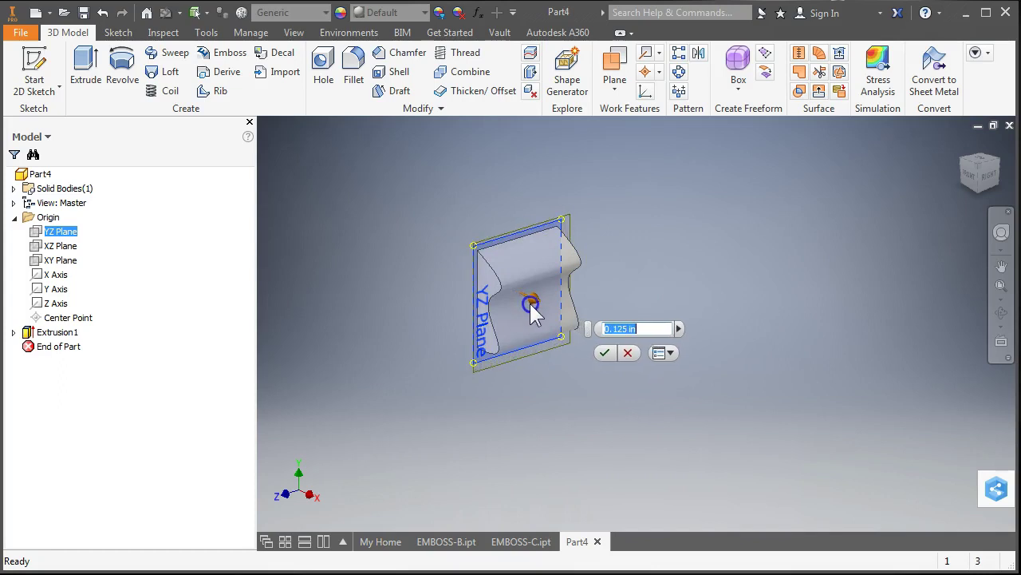
pyautogui.scroll(5, 535, 311)
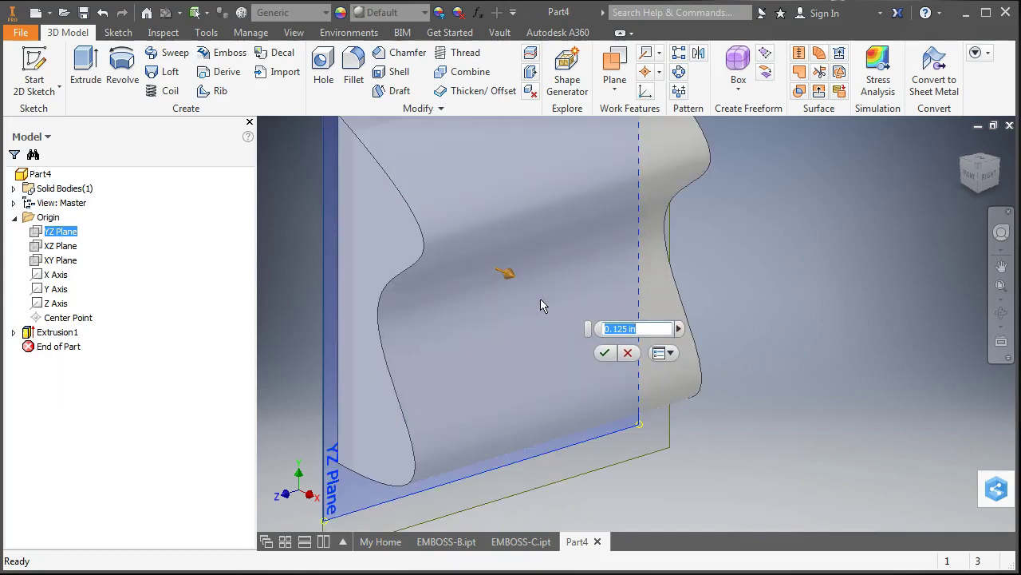
pyautogui.moveTo(511, 281); pyautogui.dragTo(593, 326)
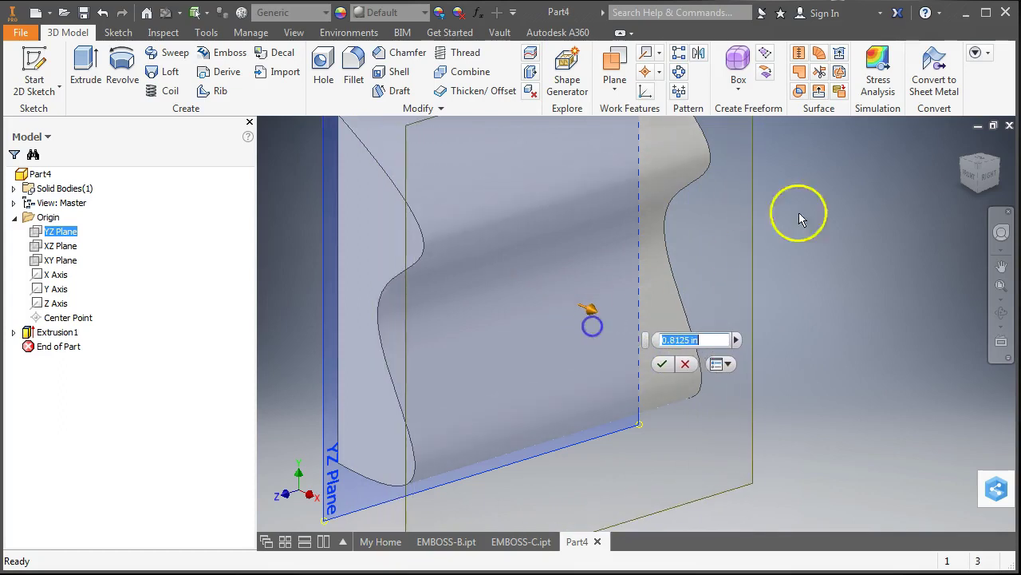
pyautogui.click(663, 364)
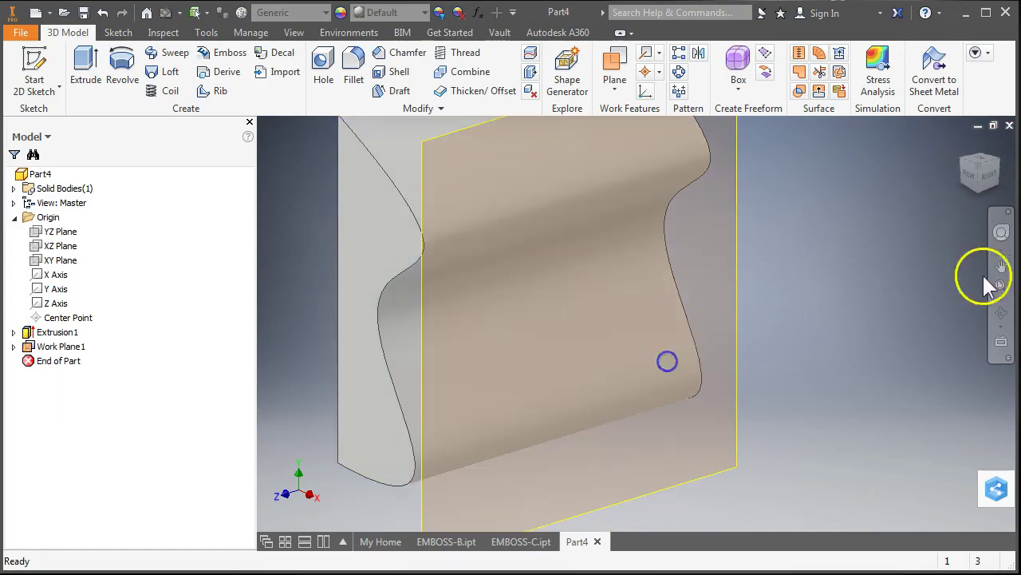
pyautogui.click(971, 182)
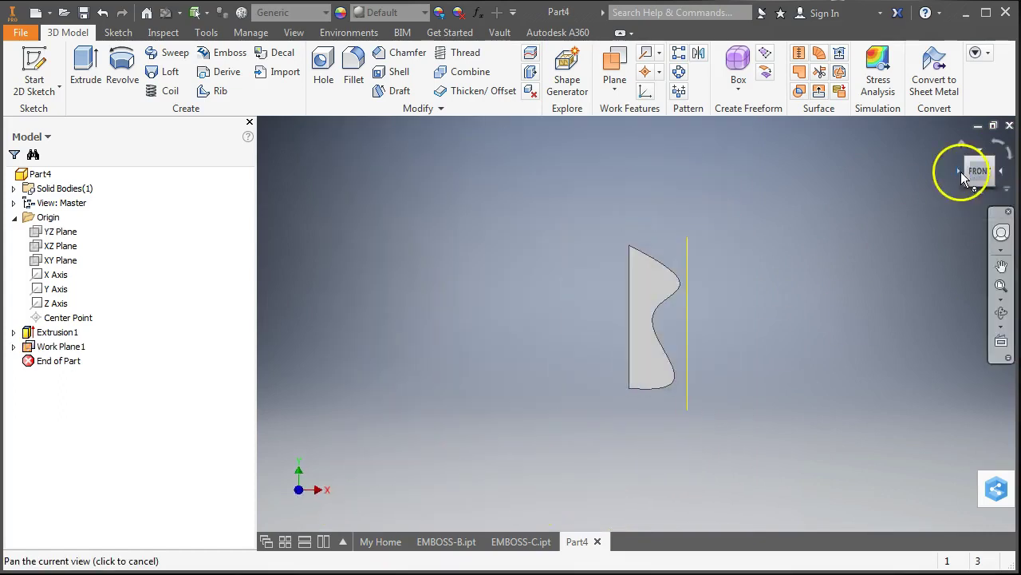
pyautogui.click(963, 142)
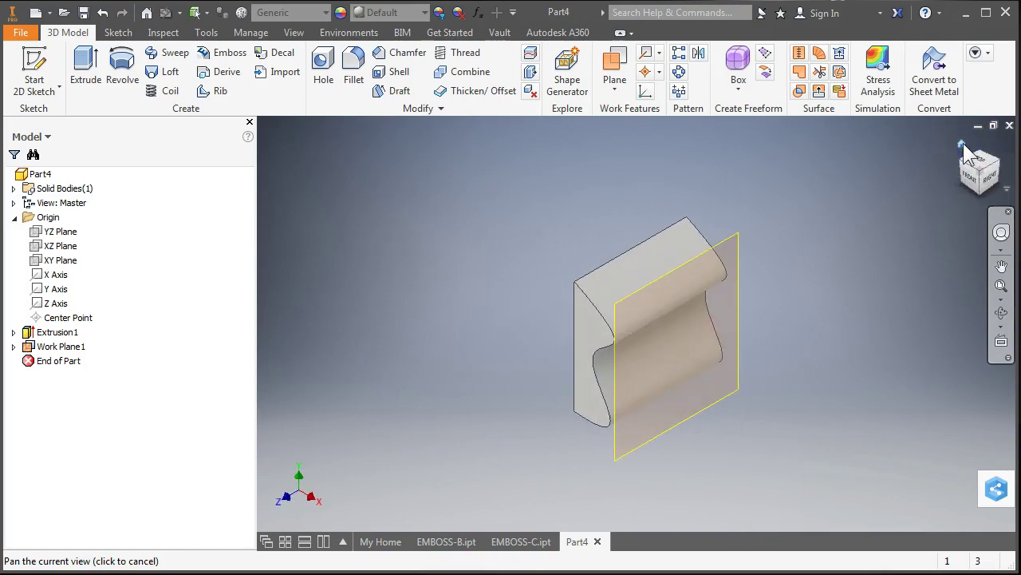
# - Start Sketch2 on Work Plane1 and set the first corner of a text box
pyautogui.click(32, 68)
pyautogui.click(732, 259)
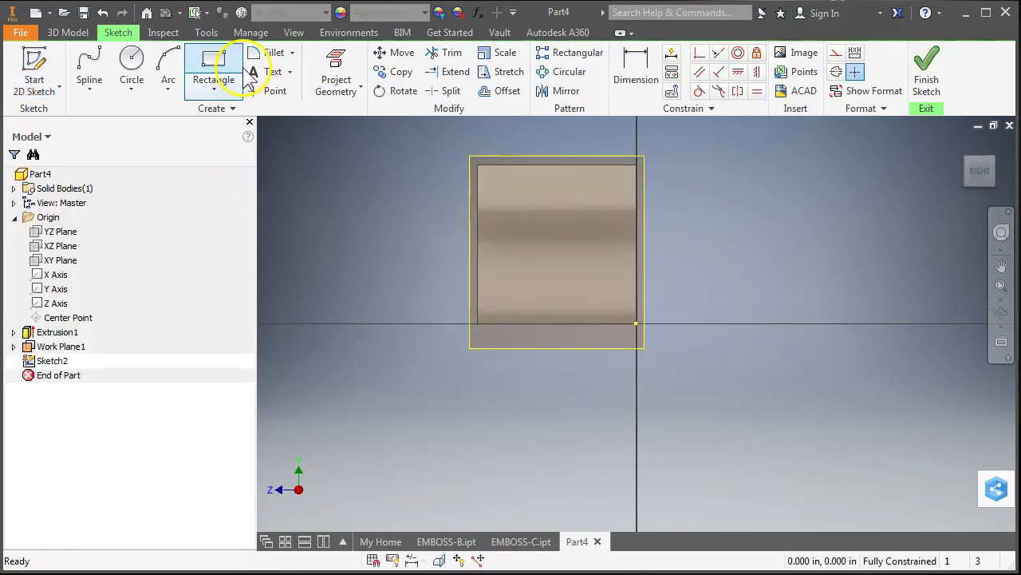
pyautogui.click(269, 72)
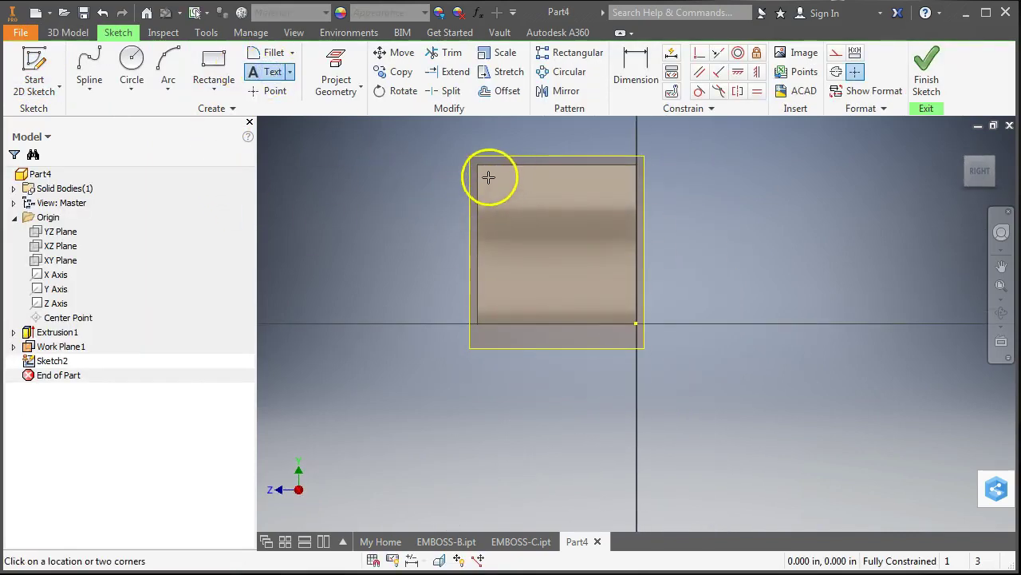
pyautogui.click(486, 173)
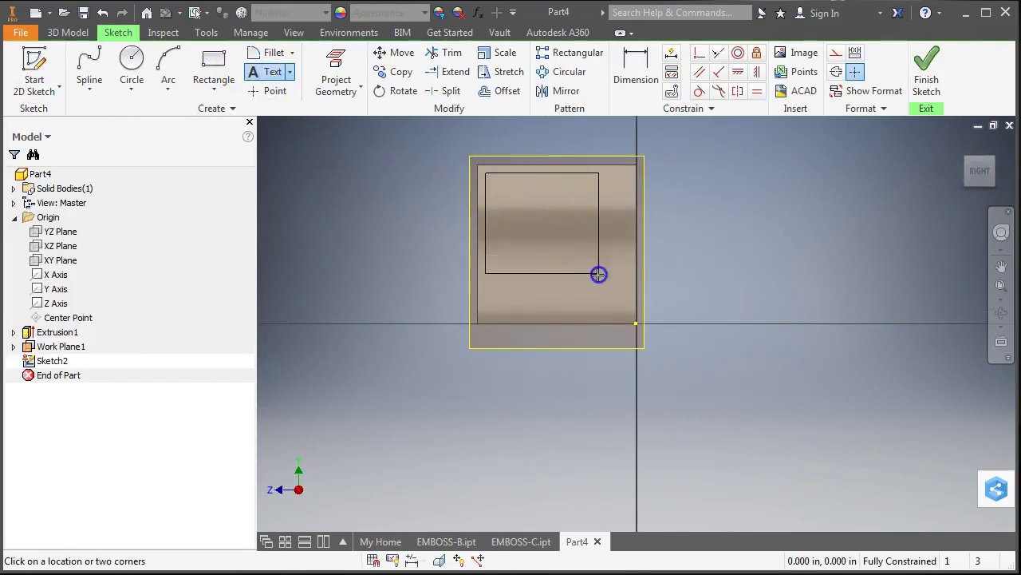
# - Place the text box and add 'GO JAGS' text at .3 in size
pyautogui.click(627, 310)
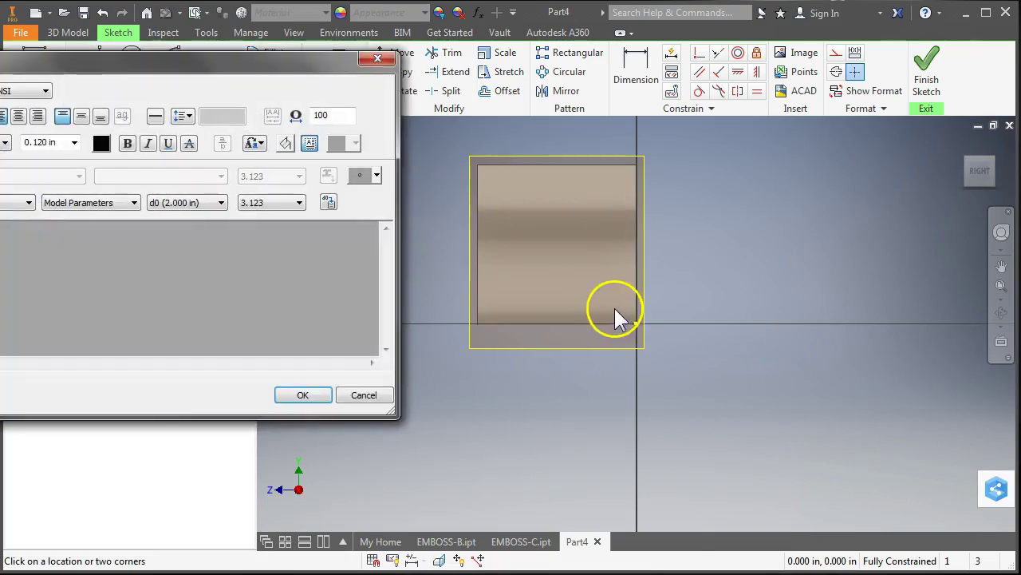
pyautogui.moveTo(102, 61); pyautogui.dragTo(457, 68)
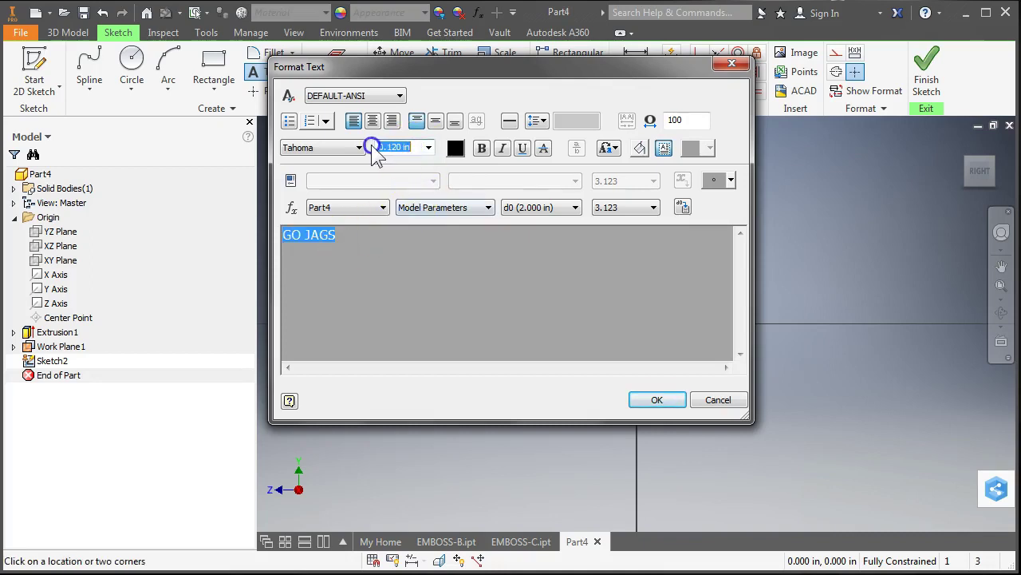
pyautogui.write('.3')
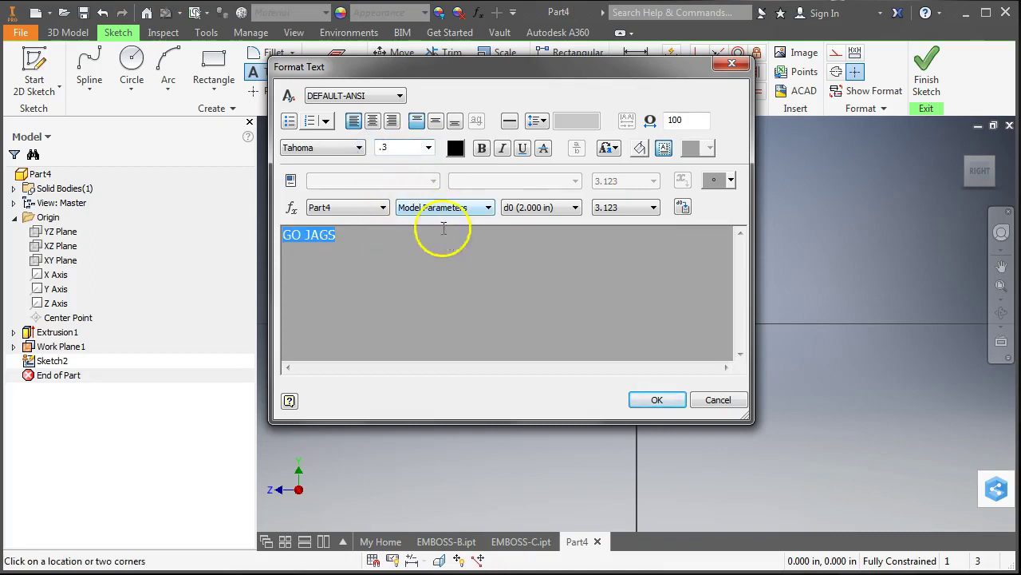
pyautogui.click(645, 397)
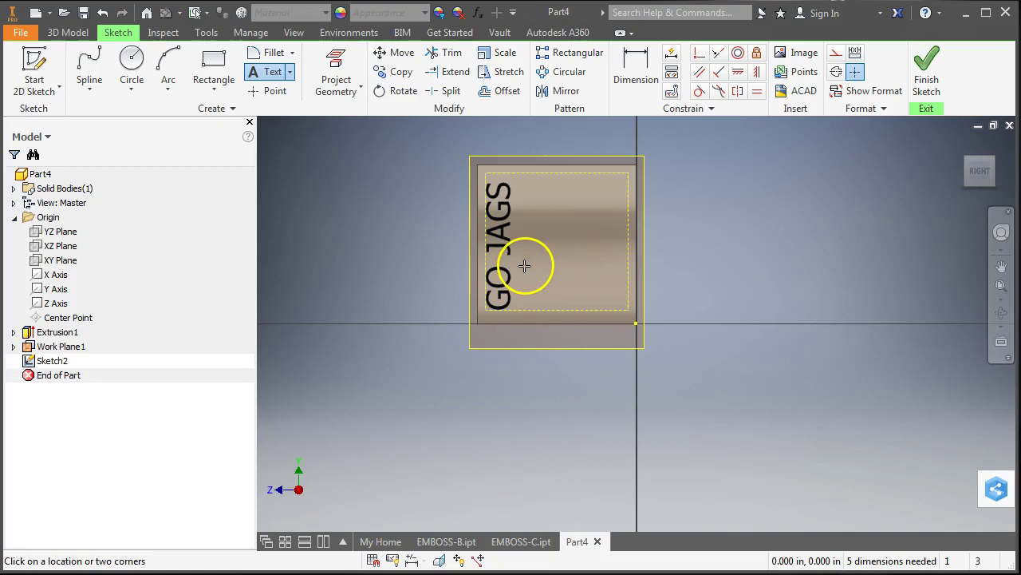
# - Move the GO JAGS text toward the face's right edge
pyautogui.press('Escape')
pyautogui.moveTo(511, 251); pyautogui.dragTo(608, 250)
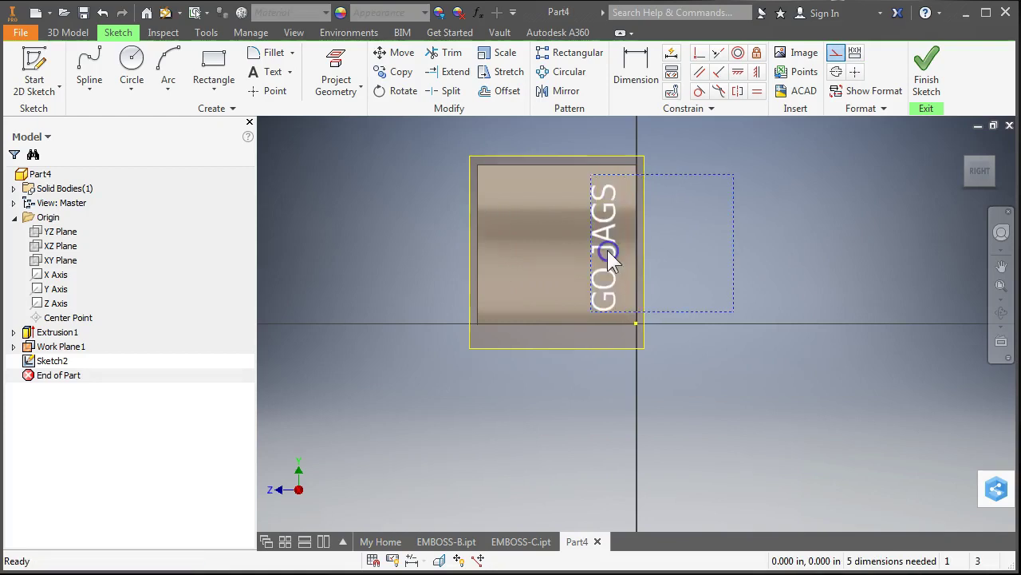
pyautogui.click(866, 227)
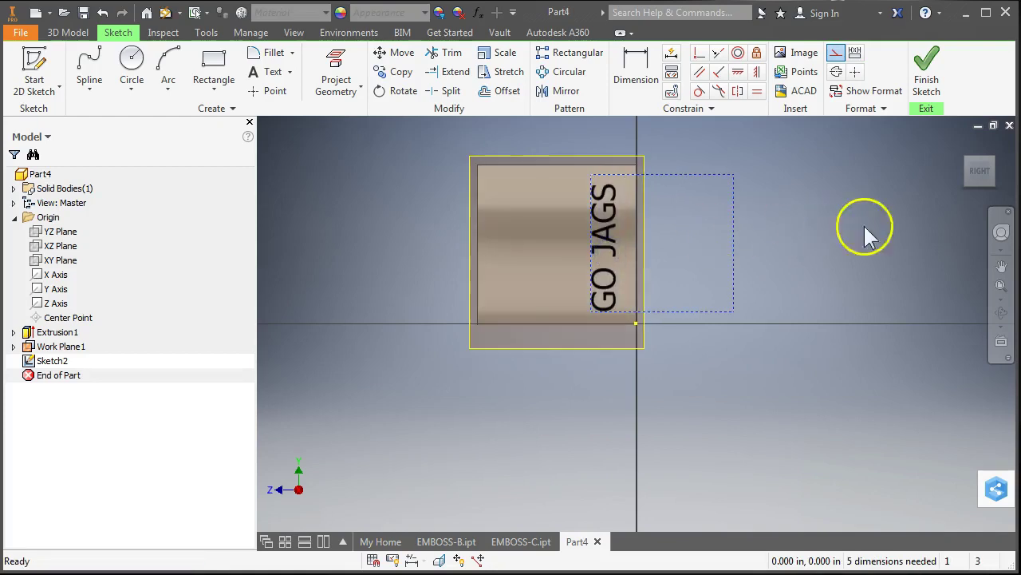
# - Engrave the GO JAGS text 0.05 in deep into the curved face as Emboss1
pyautogui.click(920, 72)
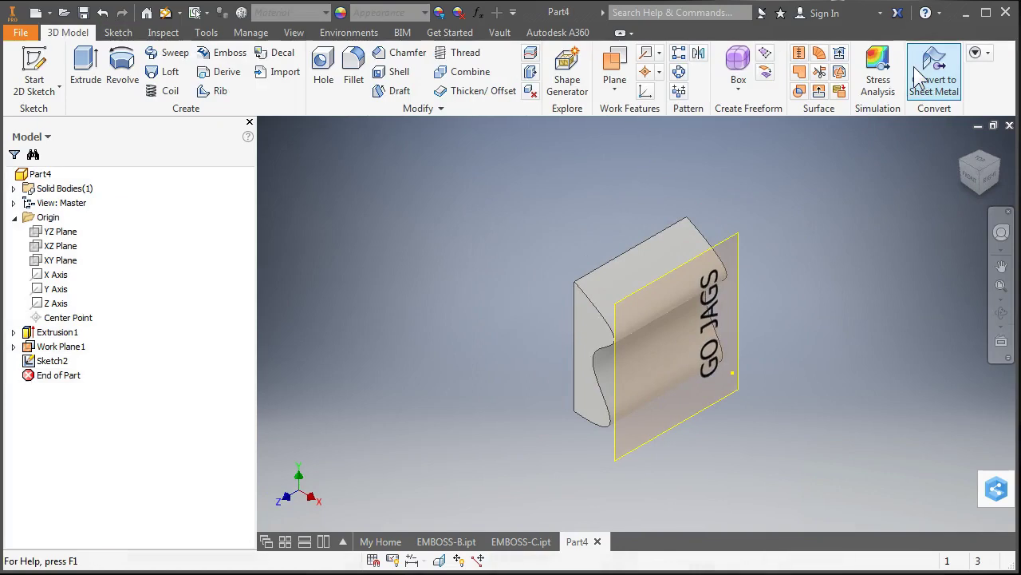
pyautogui.click(211, 55)
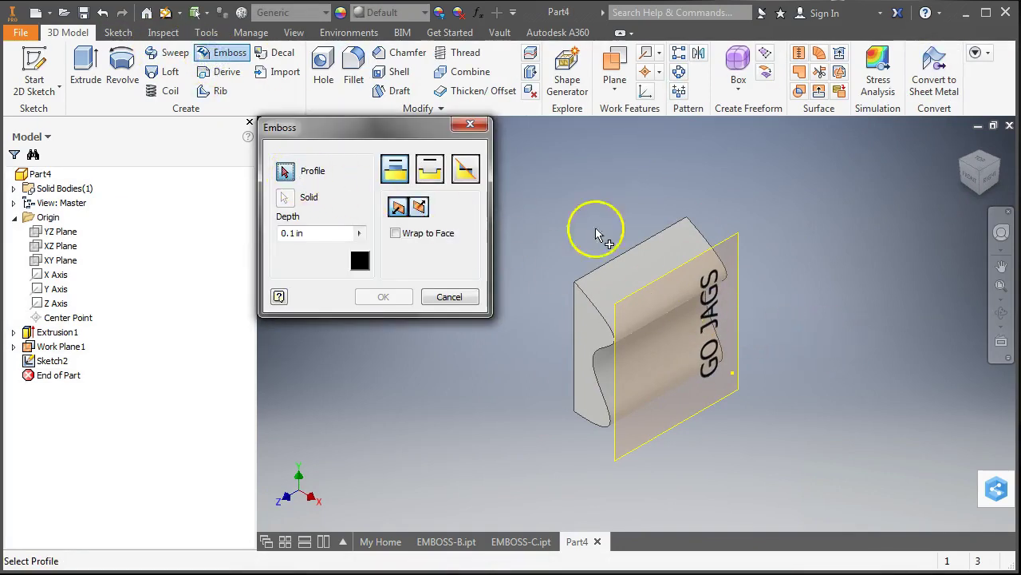
pyautogui.click(716, 302)
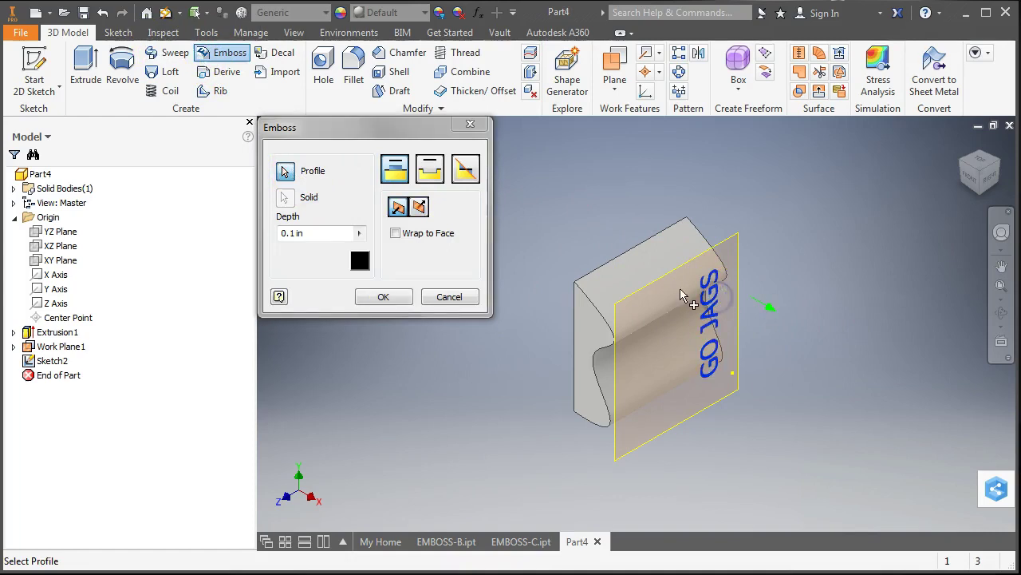
pyautogui.click(465, 169)
pyautogui.click(429, 170)
pyautogui.click(336, 234)
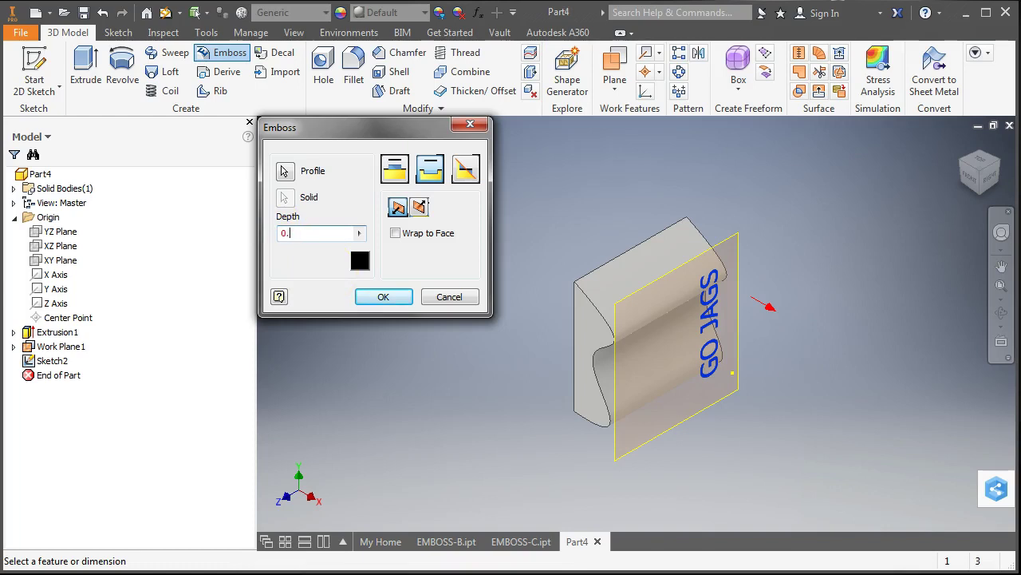
pyautogui.click(376, 300)
pyautogui.click(420, 207)
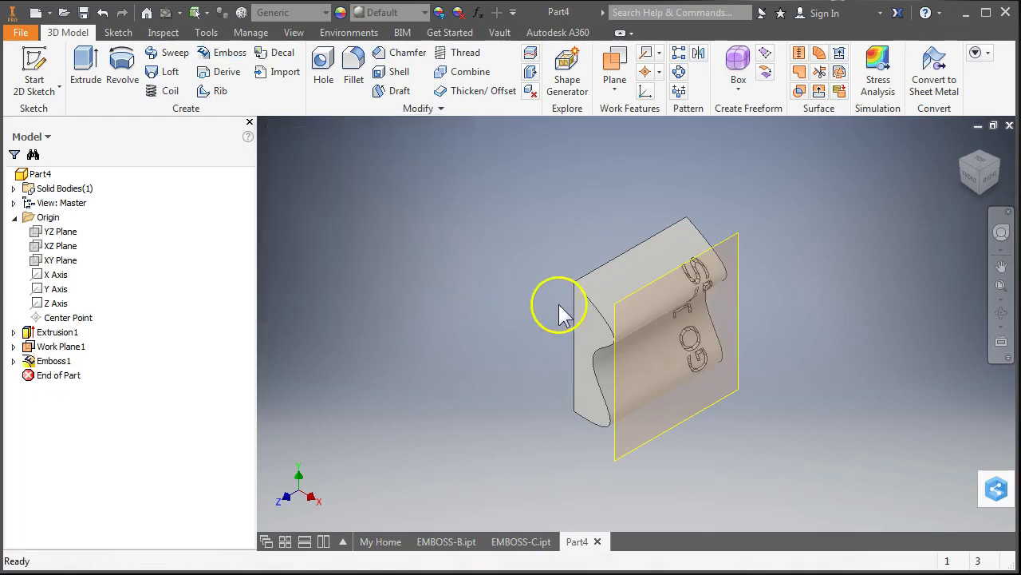
# - Hide Work Plane1 and view the part from its right side
pyautogui.rightClick(50, 346)
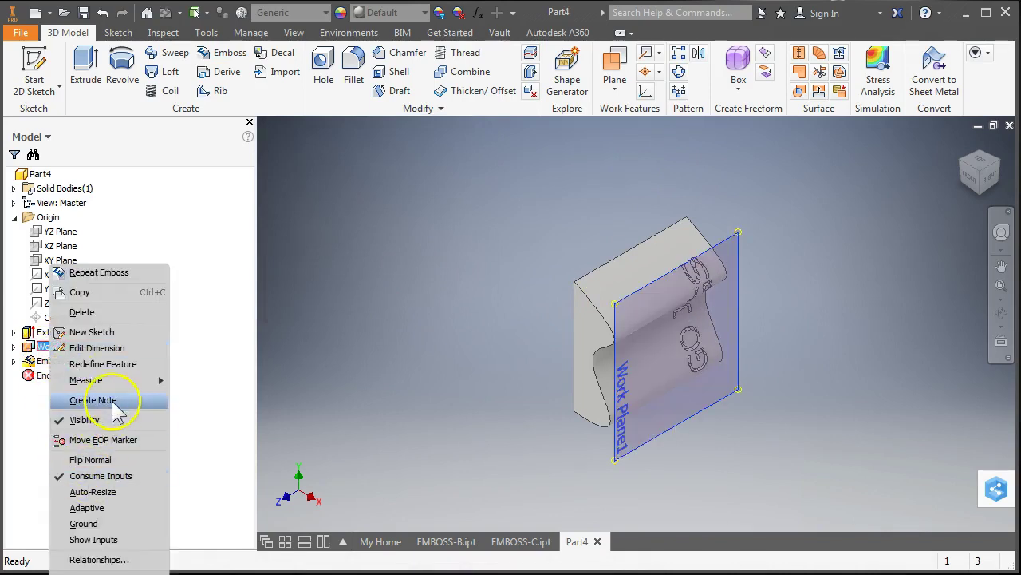
pyautogui.click(116, 420)
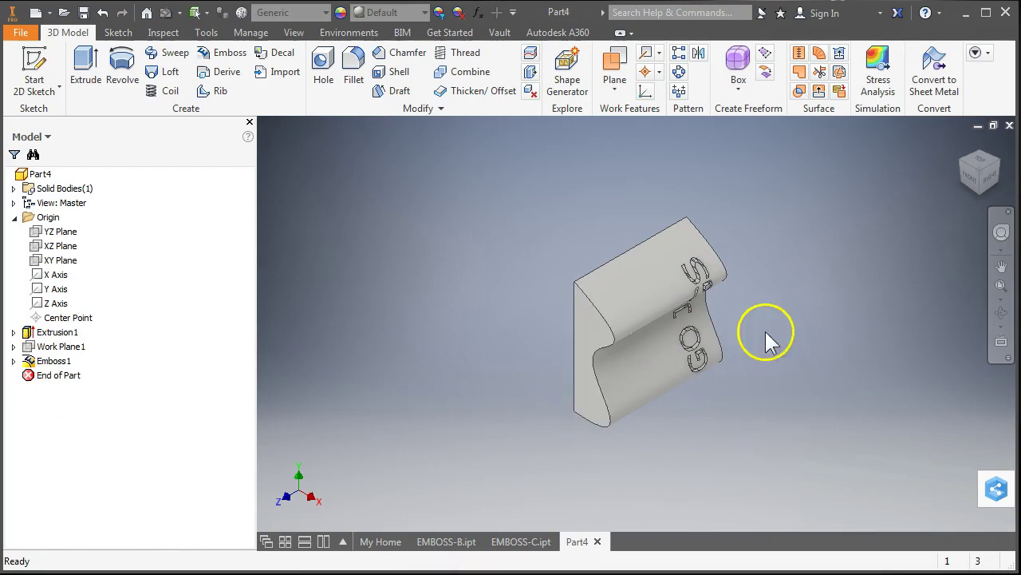
pyautogui.press('F2')
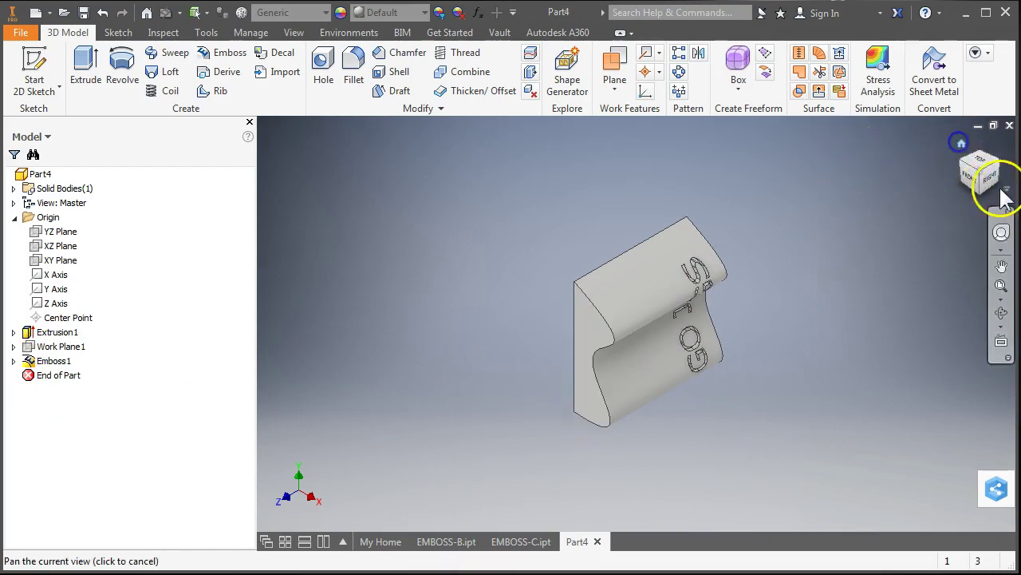
pyautogui.moveTo(1003, 199)
pyautogui.mouseDown()
pyautogui.moveTo(981, 171)
pyautogui.moveTo(996, 186)
pyautogui.mouseUp()
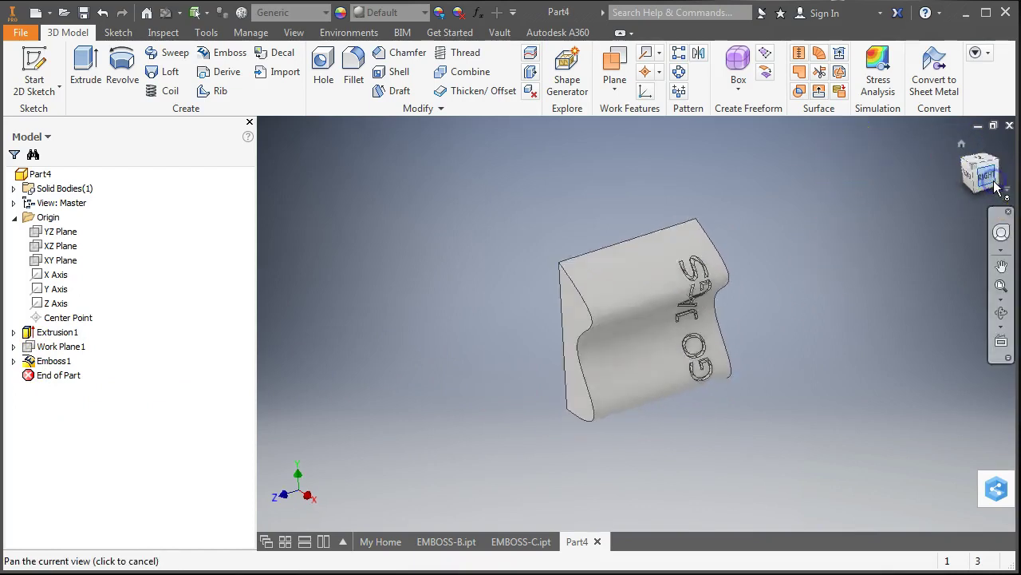
pyautogui.click(996, 186)
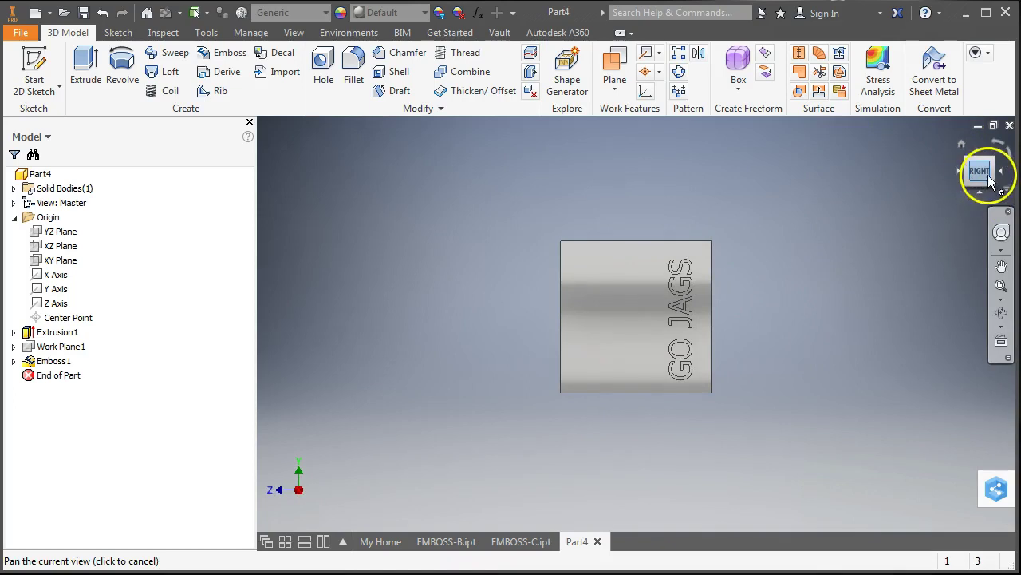
pyautogui.press('Escape')
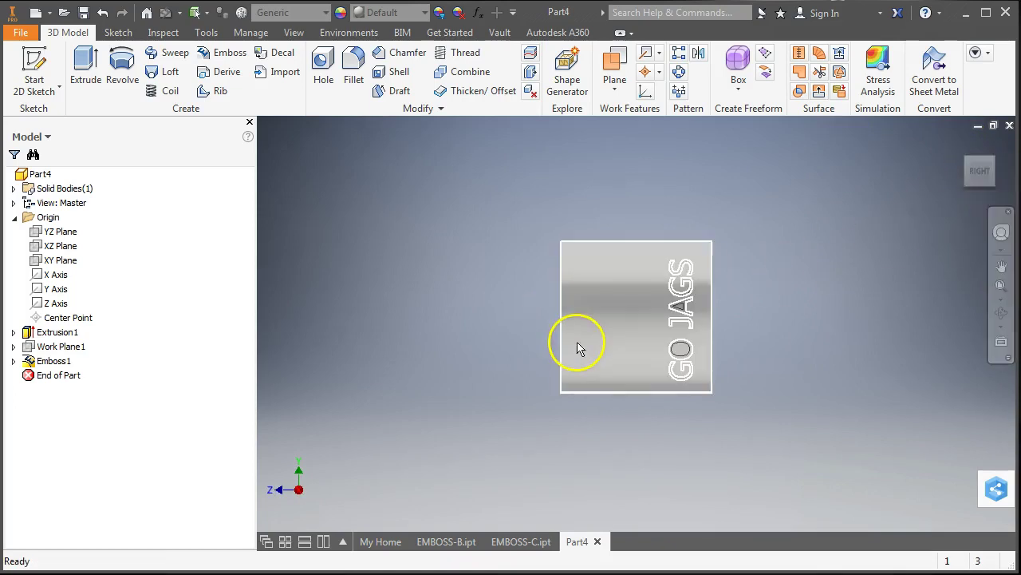
# - Orbit and zoom to inspect the recessed GO JAGS lettering
pyautogui.keyDown('shift'); pyautogui.moveTo(577, 353); pyautogui.dragTo(547, 319, button='middle'); pyautogui.keyUp('shift')
pyautogui.scroll(5, 655, 326)
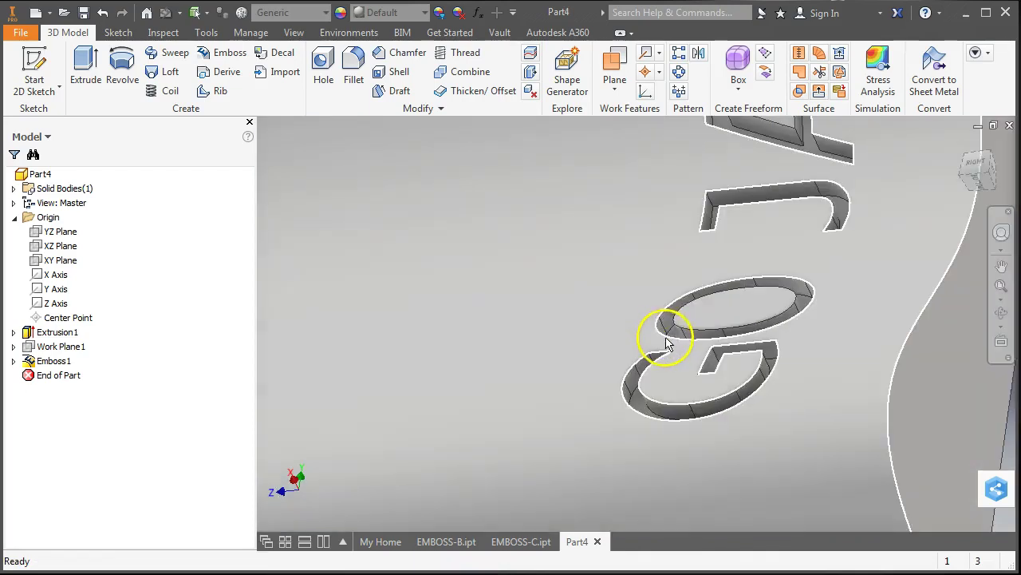
pyautogui.scroll(-6, 667, 342)
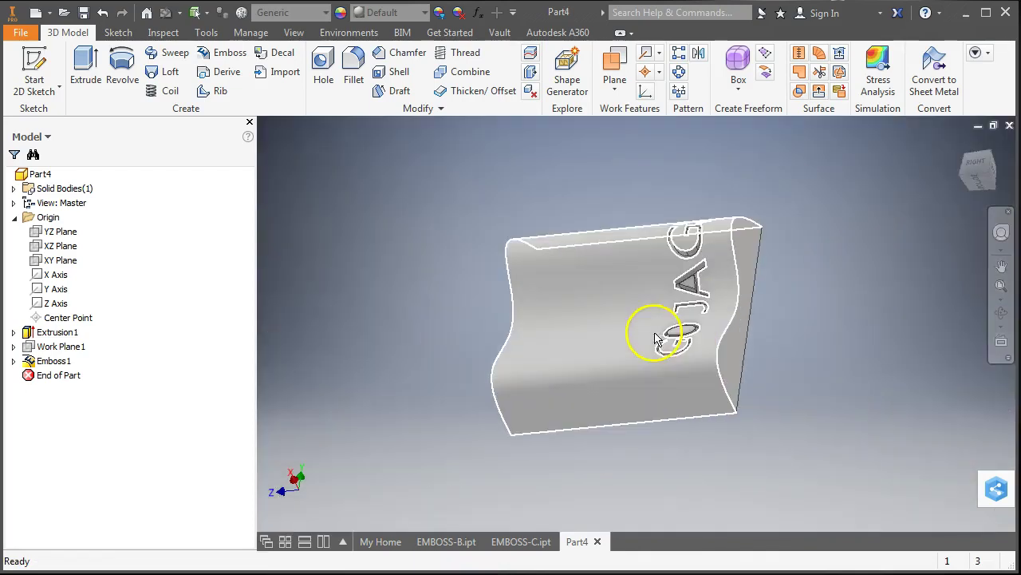
pyautogui.scroll(3, 656, 338)
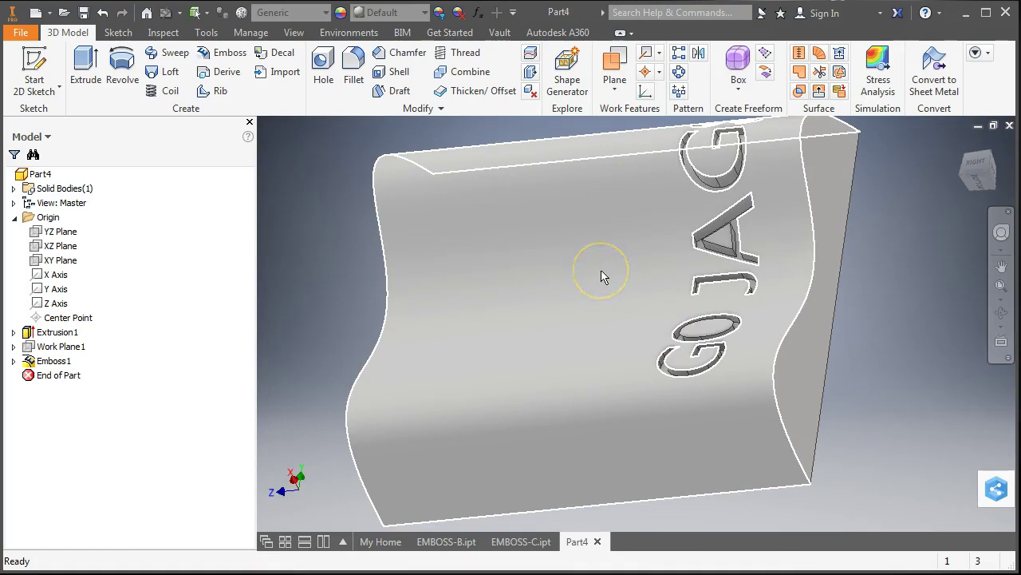
pyautogui.scroll(-3, 602, 276)
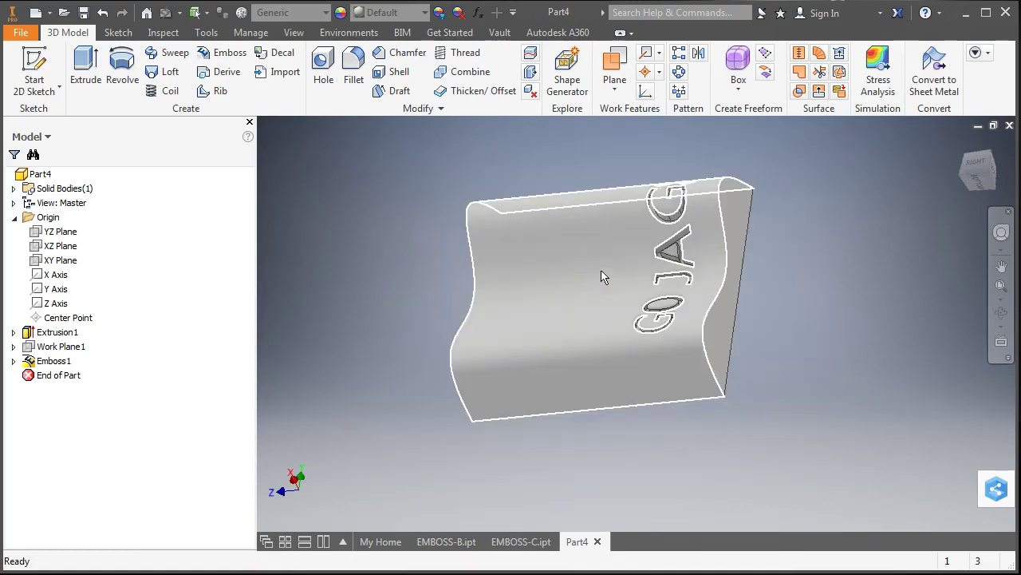
pyautogui.scroll(3, 603, 276)
pyautogui.scroll(-2, 603, 276)
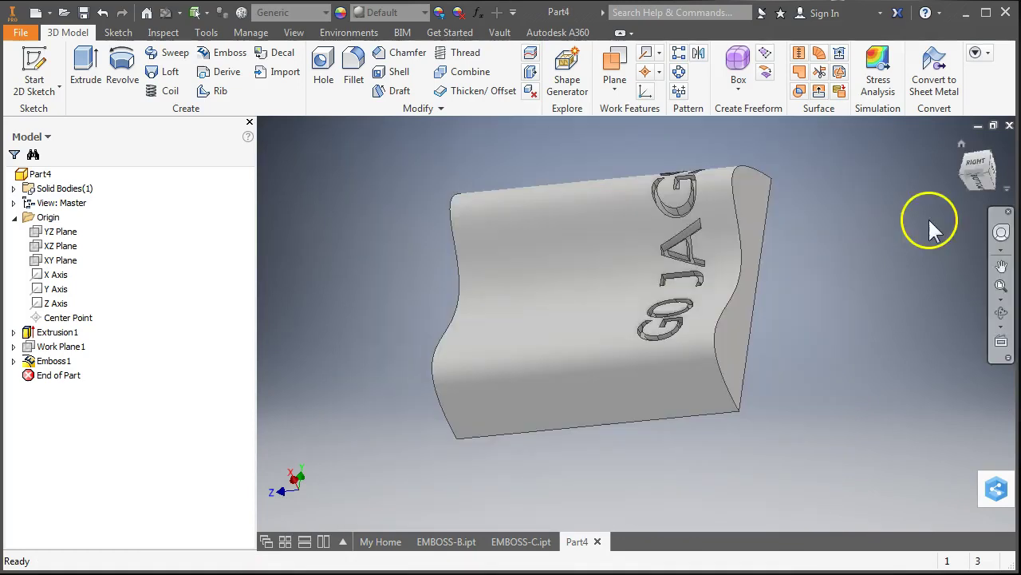
# - Fillet two edges of the wavy solid at a 0.125 in radius
pyautogui.click(959, 143)
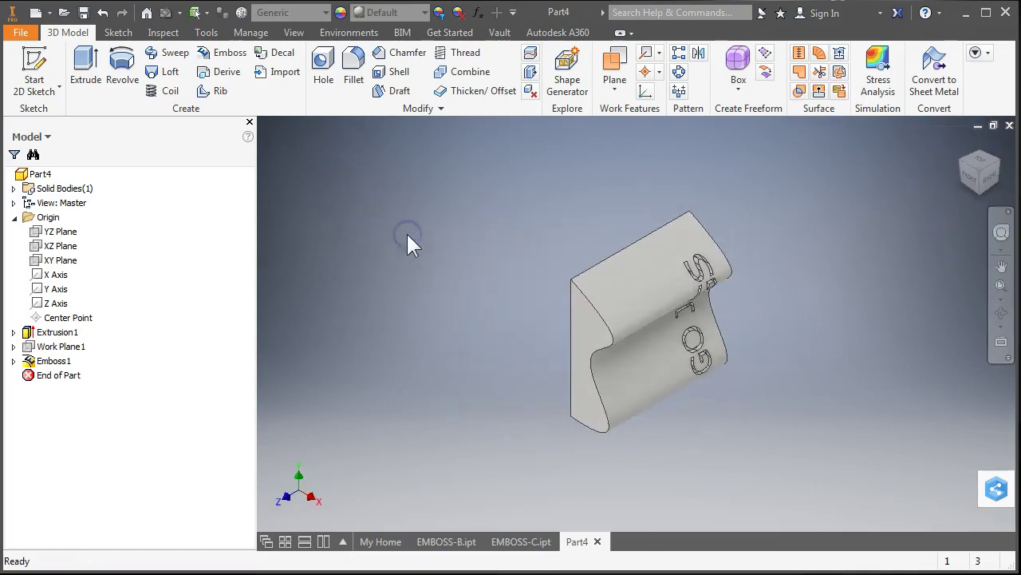
pyautogui.click(353, 66)
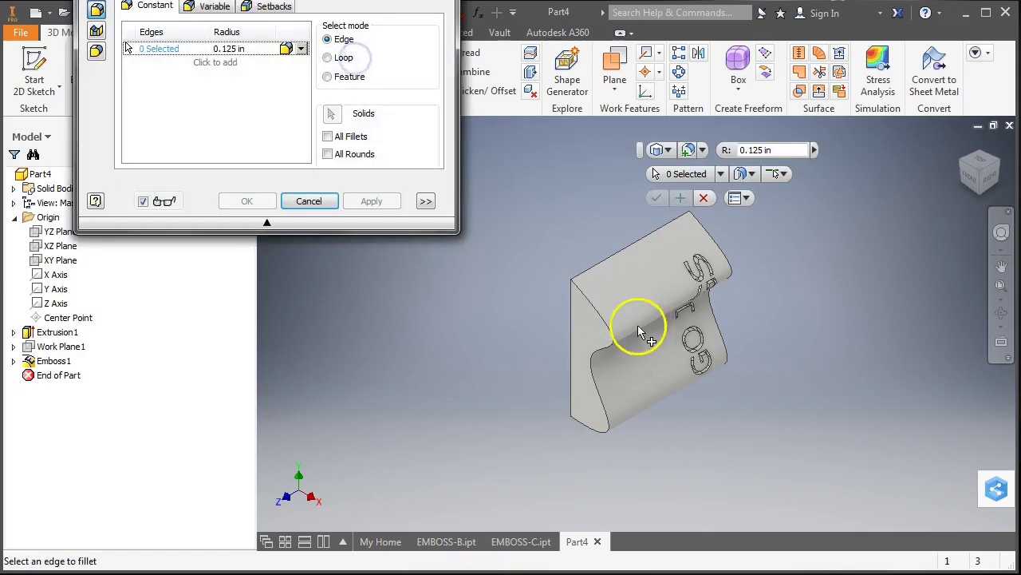
pyautogui.click(602, 317)
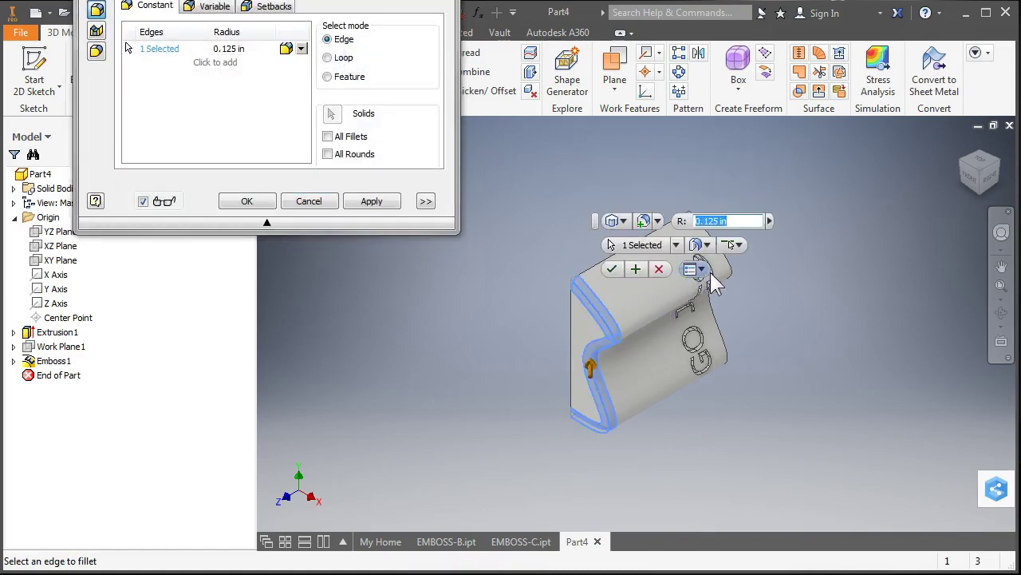
pyautogui.click(712, 275)
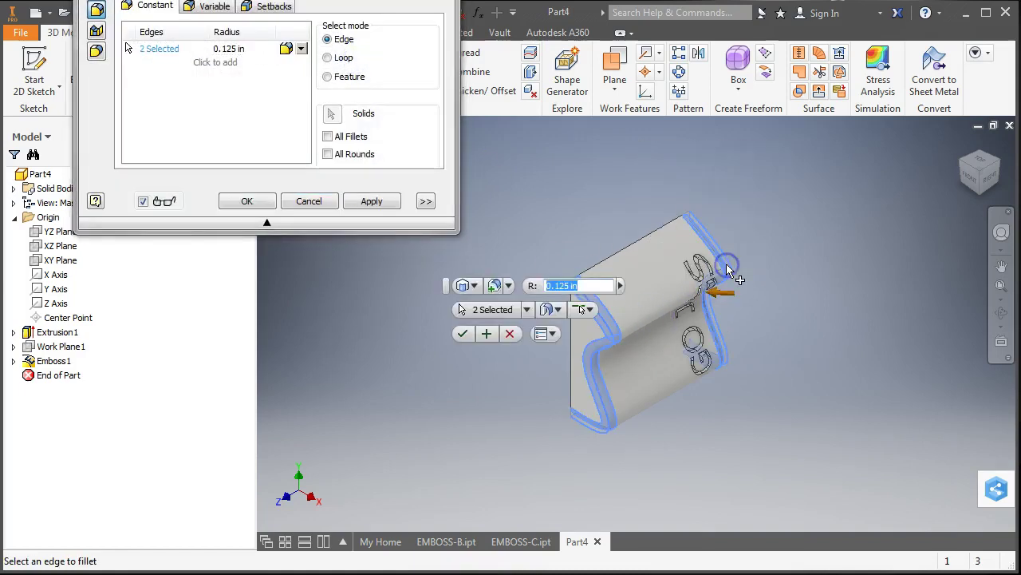
pyautogui.click(459, 334)
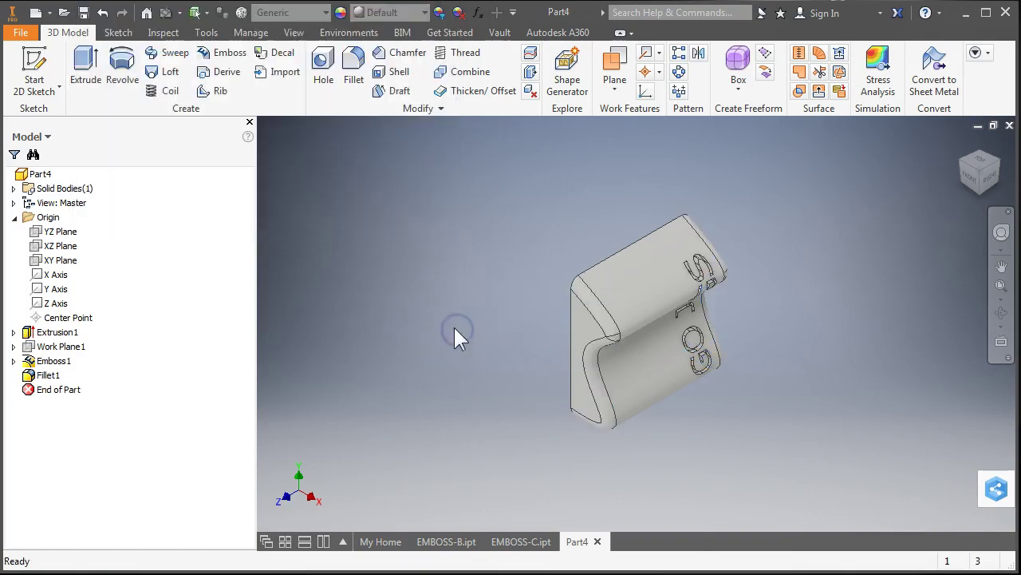